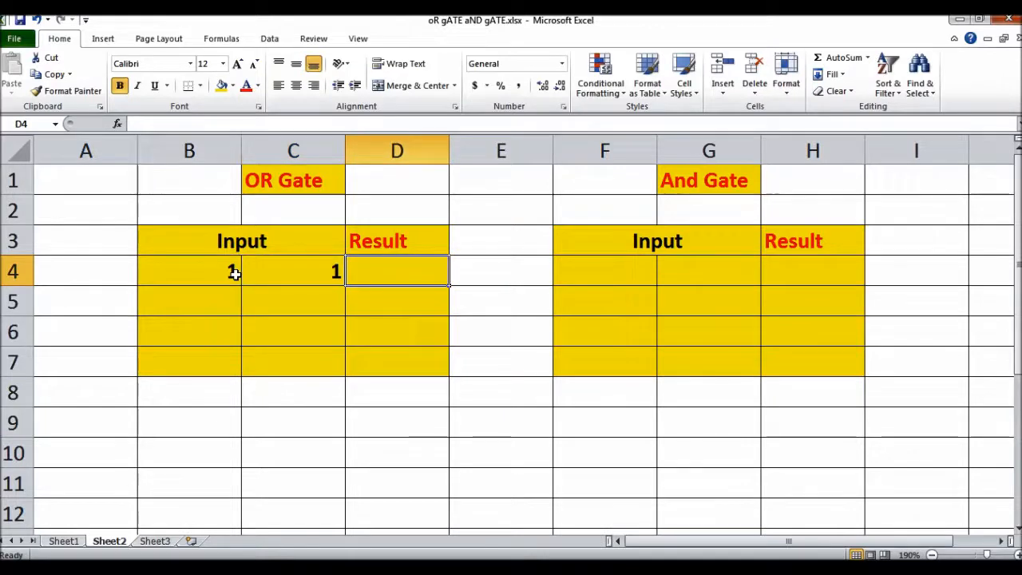
# Step: Enter 1 as the OR Gate result in D4, and fill row 5 of that table with 1, 0 and result 1
pyautogui.write('1')
pyautogui.press('Return')
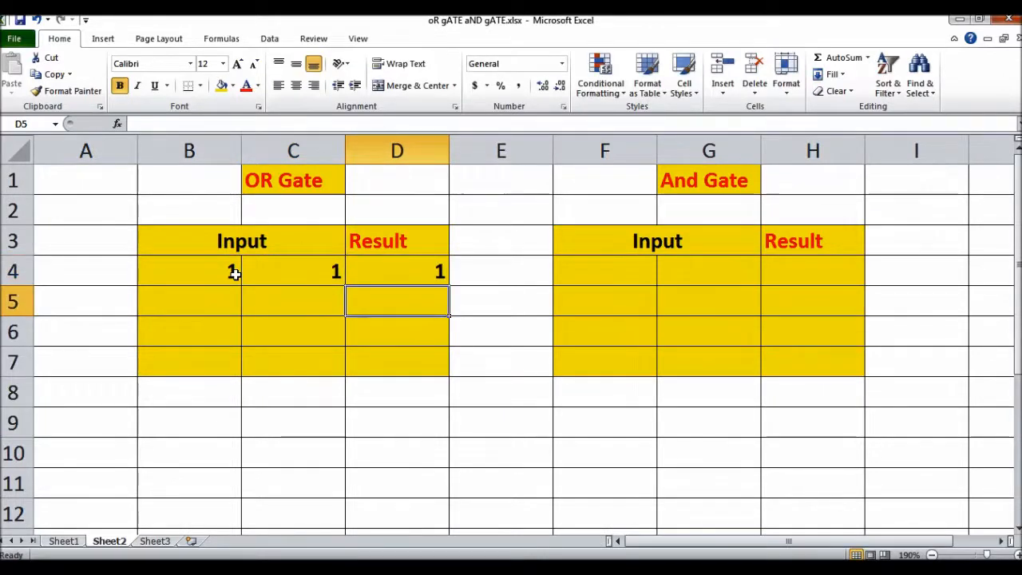
pyautogui.press('Left')
pyautogui.press('Left')
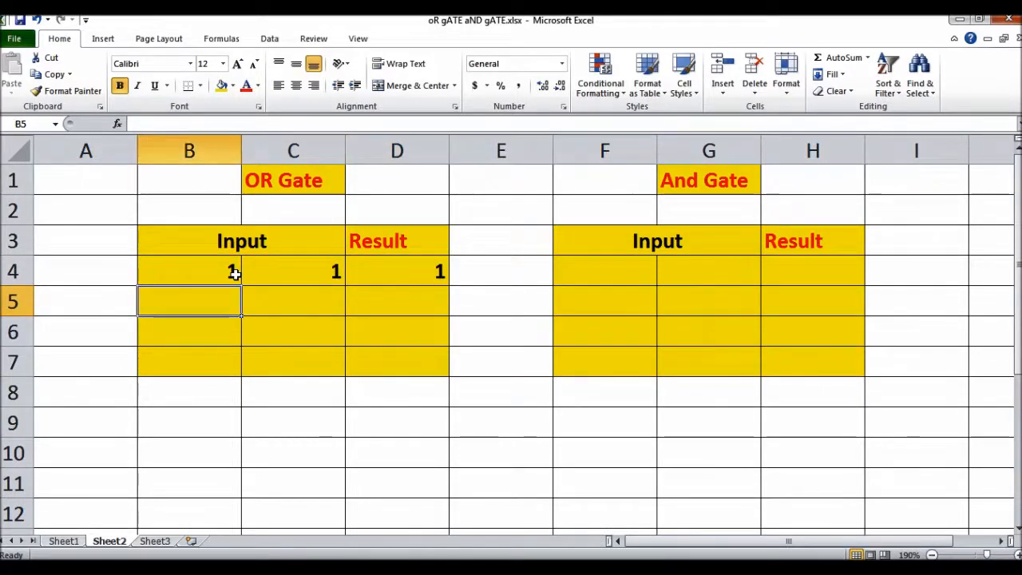
pyautogui.write('1')
pyautogui.press('Tab')
pyautogui.write('0')
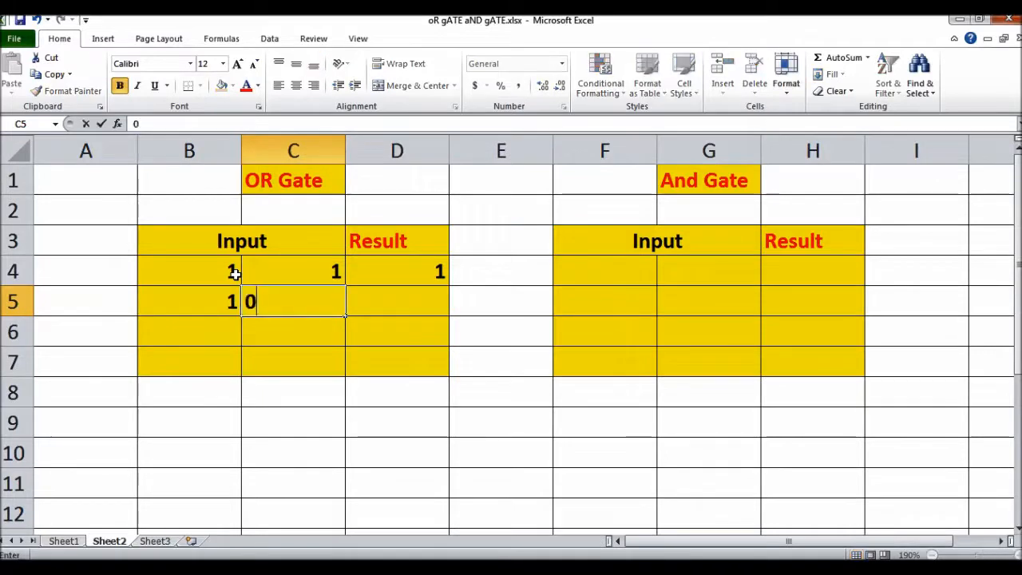
pyautogui.press('Tab')
pyautogui.write('1')
pyautogui.press('Down')
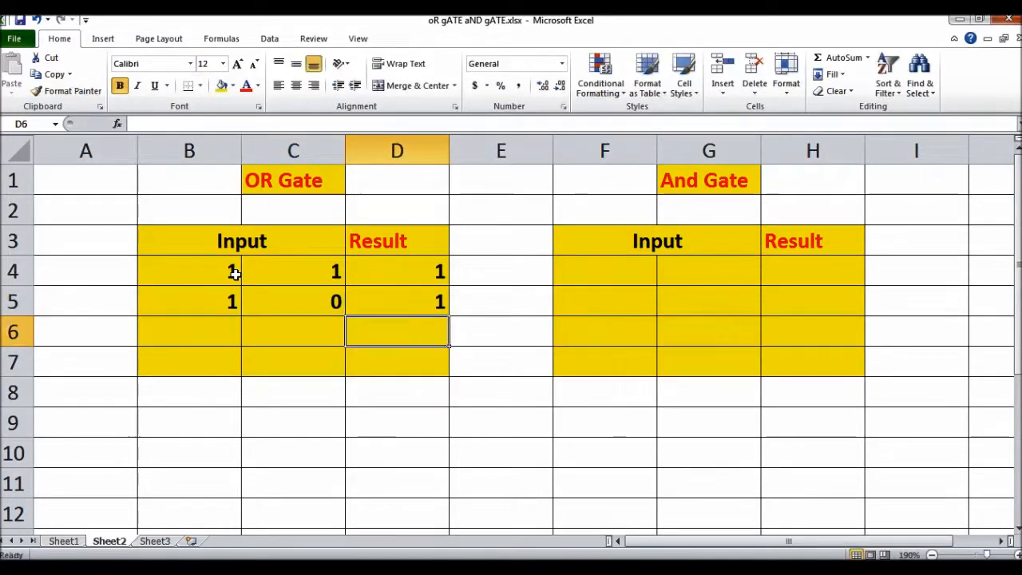
# Step: Fill row 6 of the OR Gate table with inputs 0 and 1 and result 1
pyautogui.press('Left')
pyautogui.press('Left')
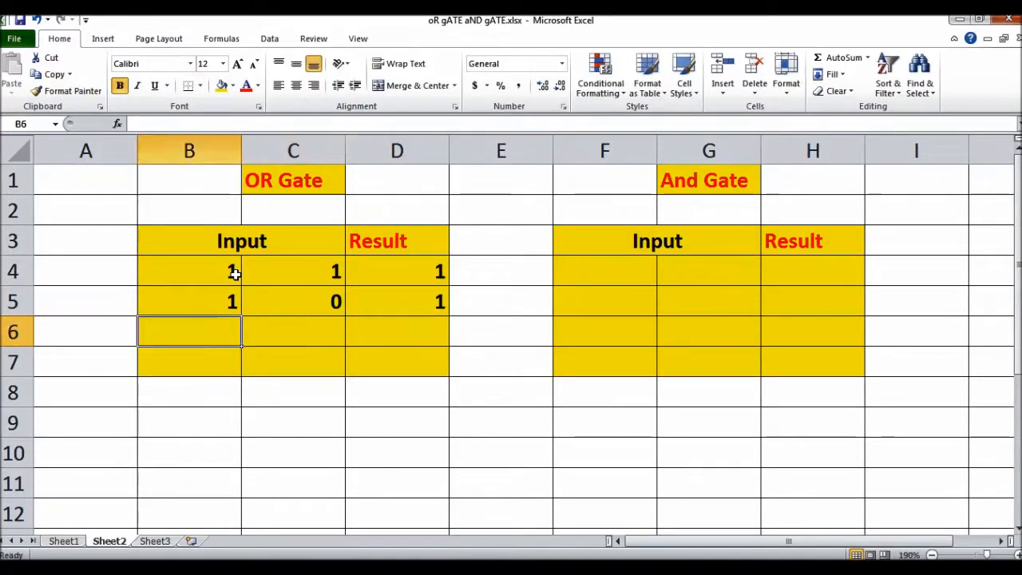
pyautogui.write('0')
pyautogui.press('Tab')
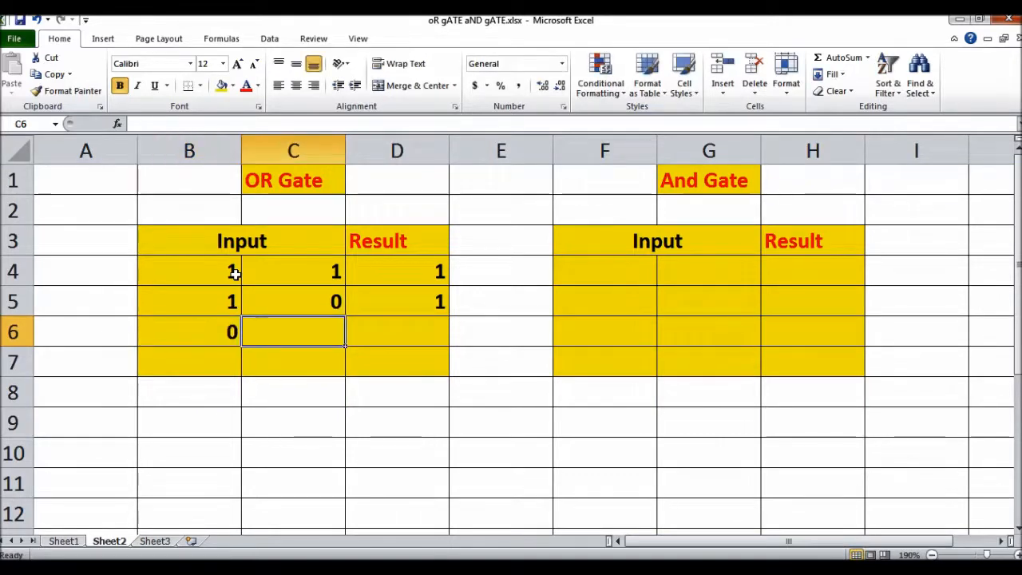
pyautogui.write('1')
pyautogui.press('Tab')
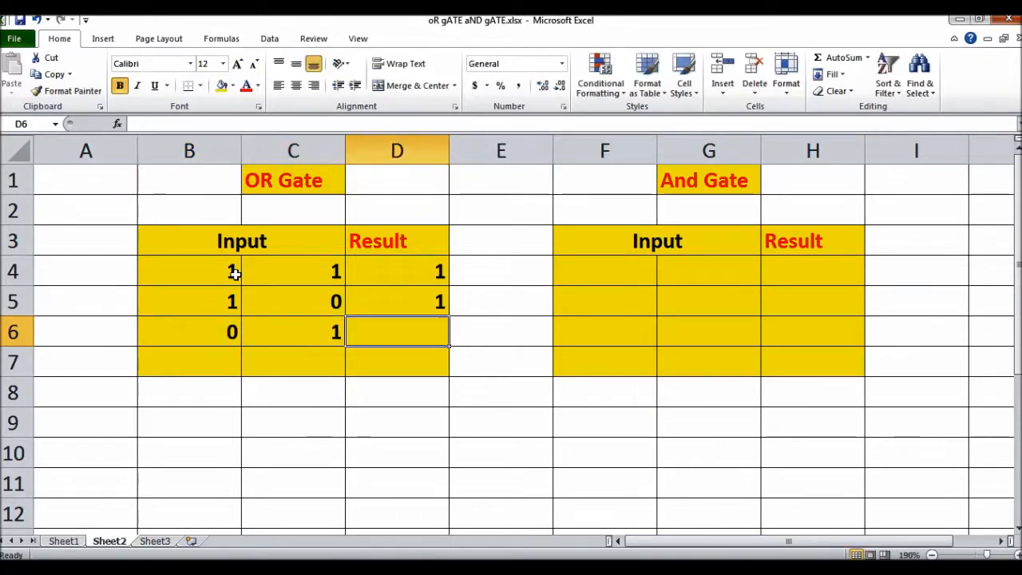
pyautogui.write('1')
pyautogui.press('Return')
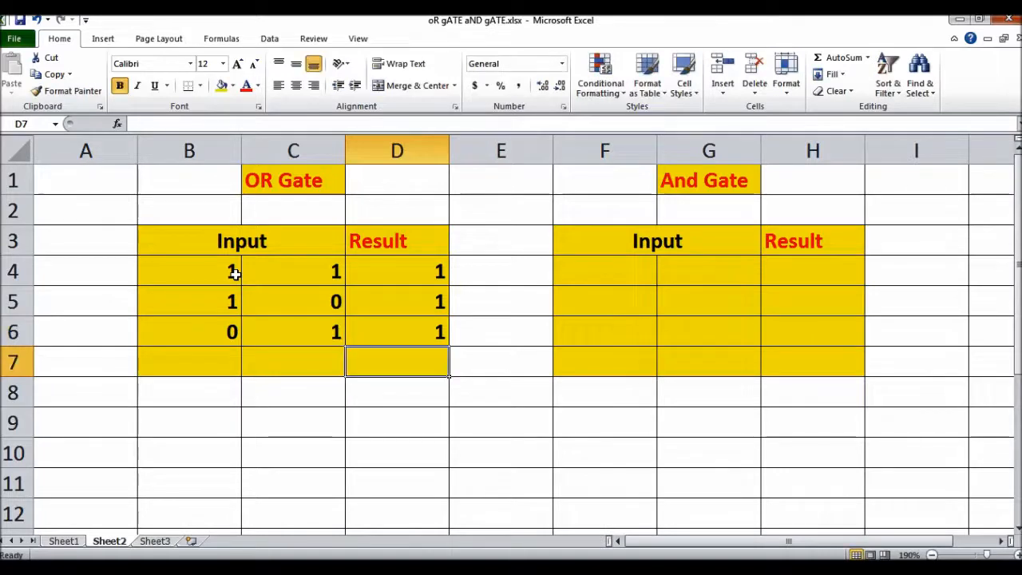
# Step: Fill row 7 of the OR Gate table with inputs 0 and 0 and result 0
pyautogui.press('Left')
pyautogui.press('Left')
pyautogui.write('0')
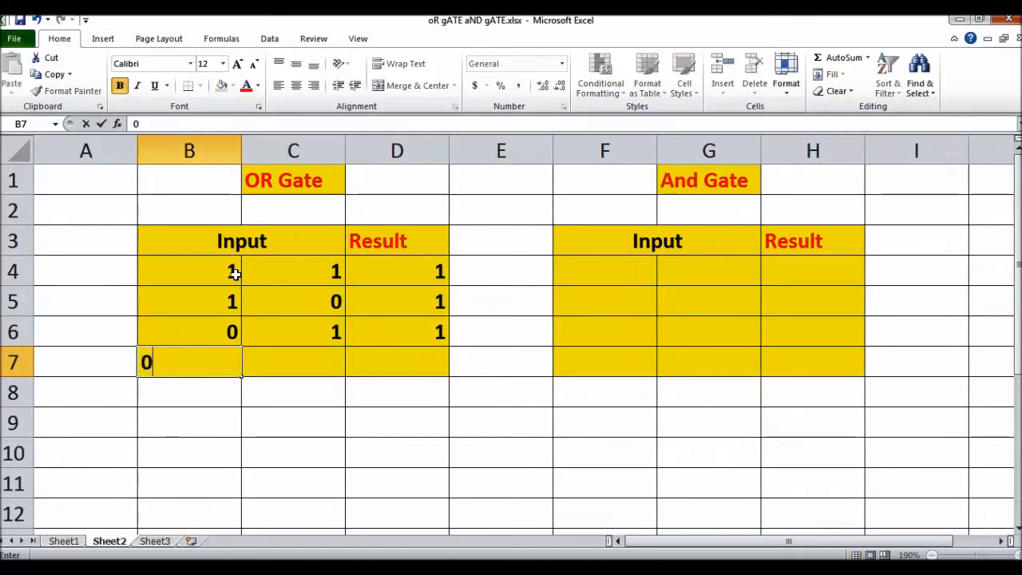
pyautogui.press('Tab')
pyautogui.write('0')
pyautogui.press('Tab')
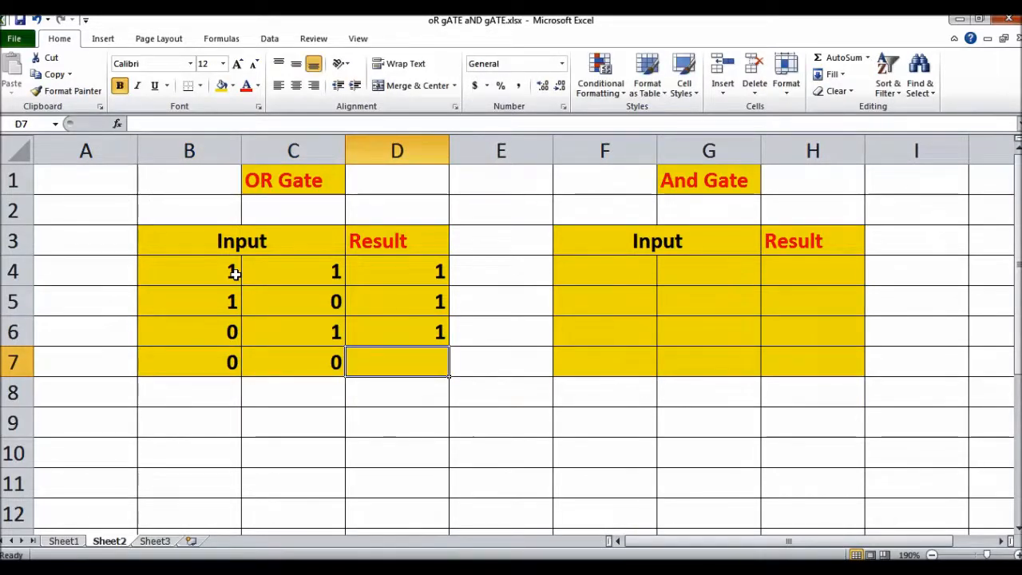
pyautogui.write('0')
pyautogui.press('Tab')
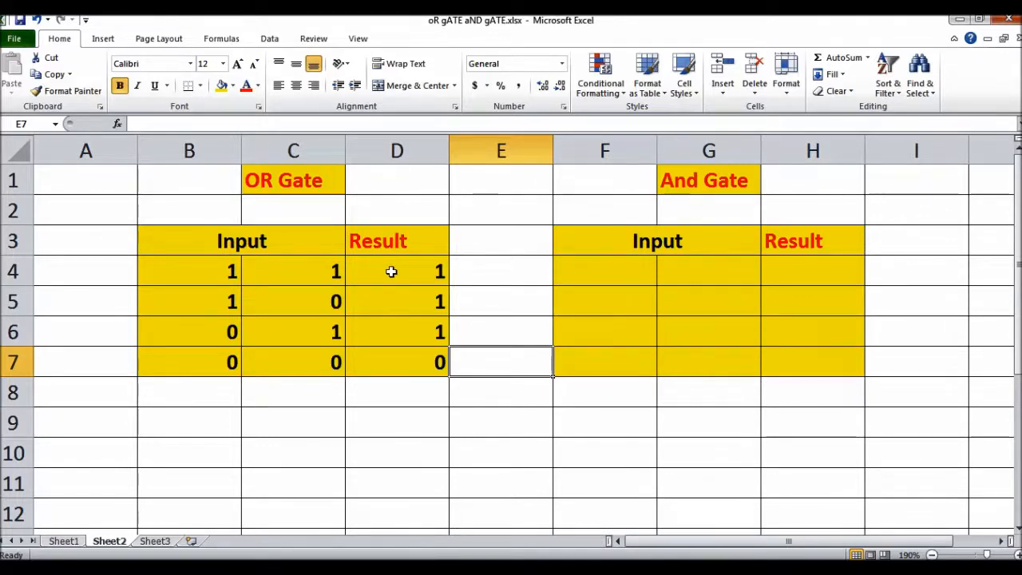
# Step: Review the inputs and results in rows 5 to 7 of the OR Gate table, cell by cell
pyautogui.click(223, 304)
pyautogui.click(319, 308)
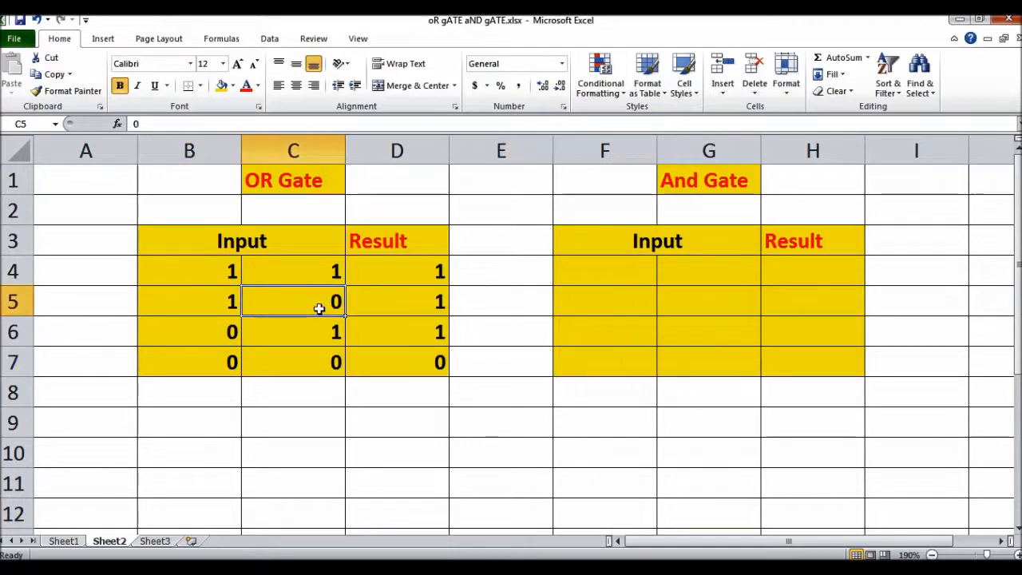
pyautogui.click(410, 305)
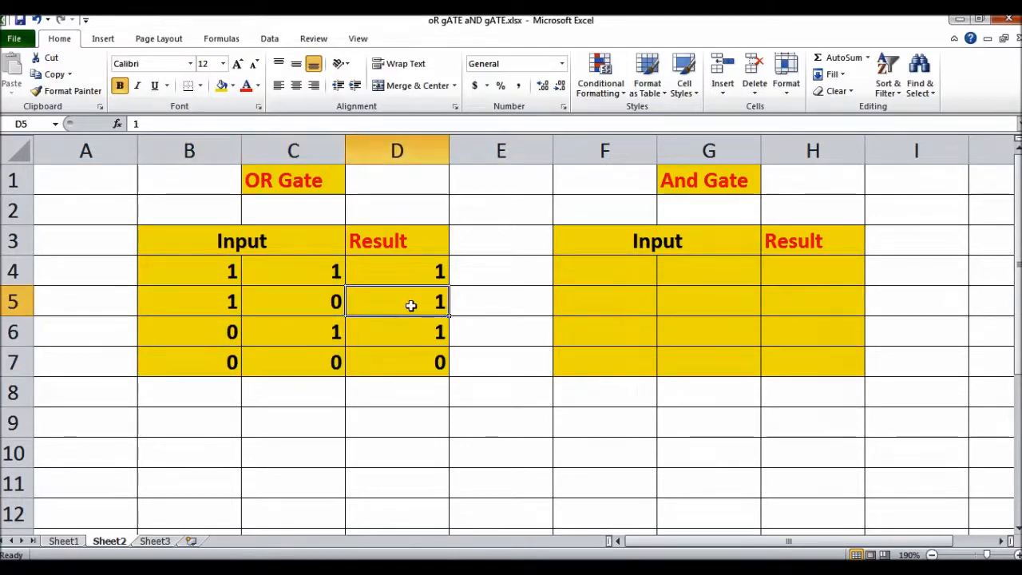
pyautogui.click(223, 333)
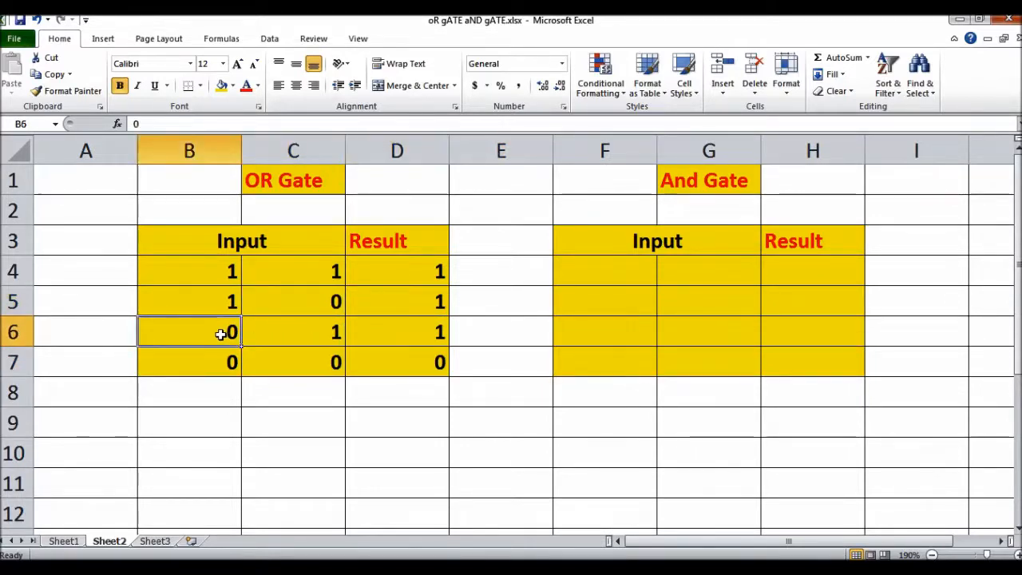
pyautogui.click(312, 333)
pyautogui.click(416, 337)
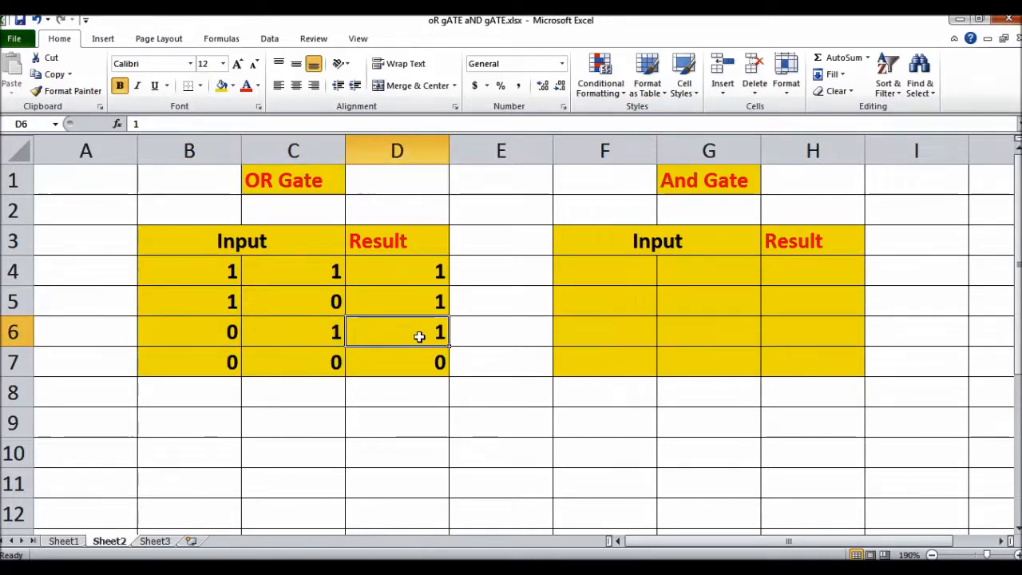
pyautogui.click(217, 360)
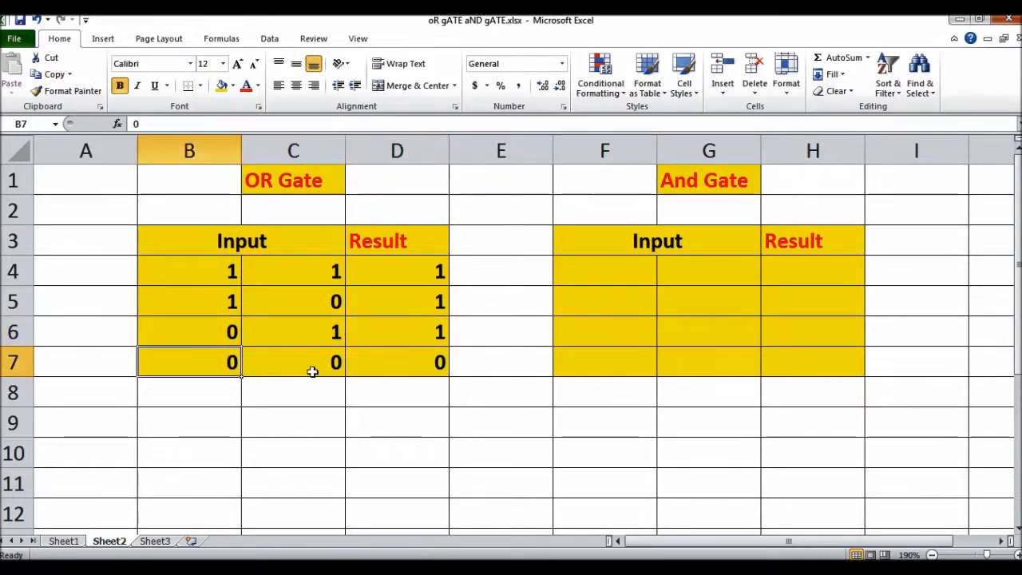
pyautogui.click(336, 364)
pyautogui.click(391, 366)
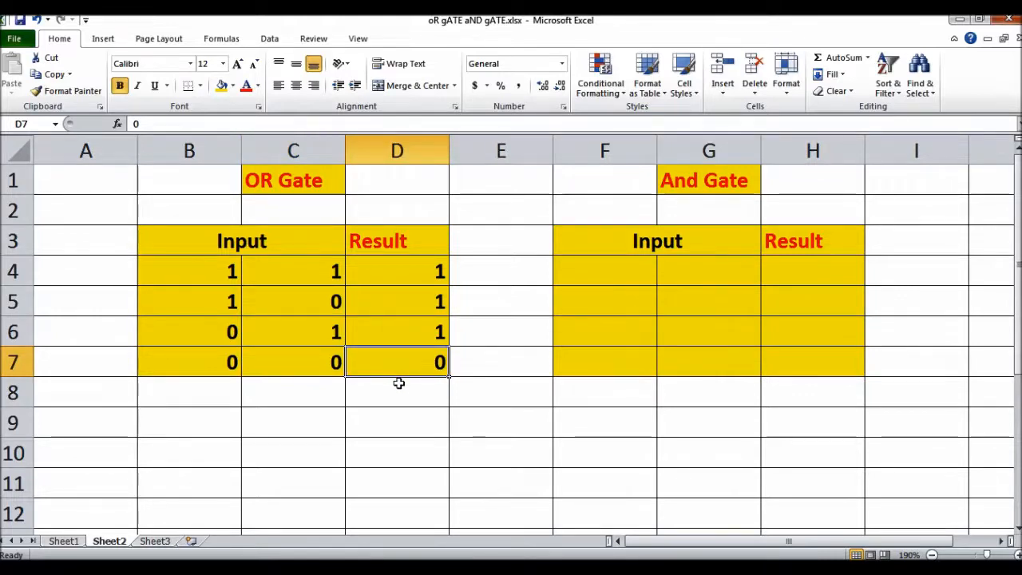
# Step: Fill row 4 of the And Gate table with inputs 1 and 1 and result 1
pyautogui.click(587, 272)
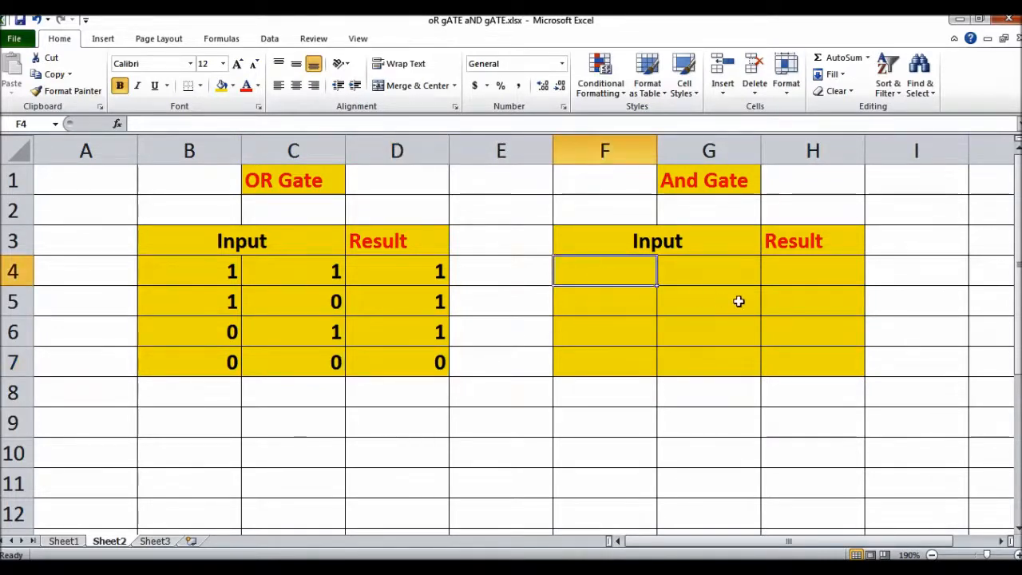
pyautogui.write('1')
pyautogui.press('Tab')
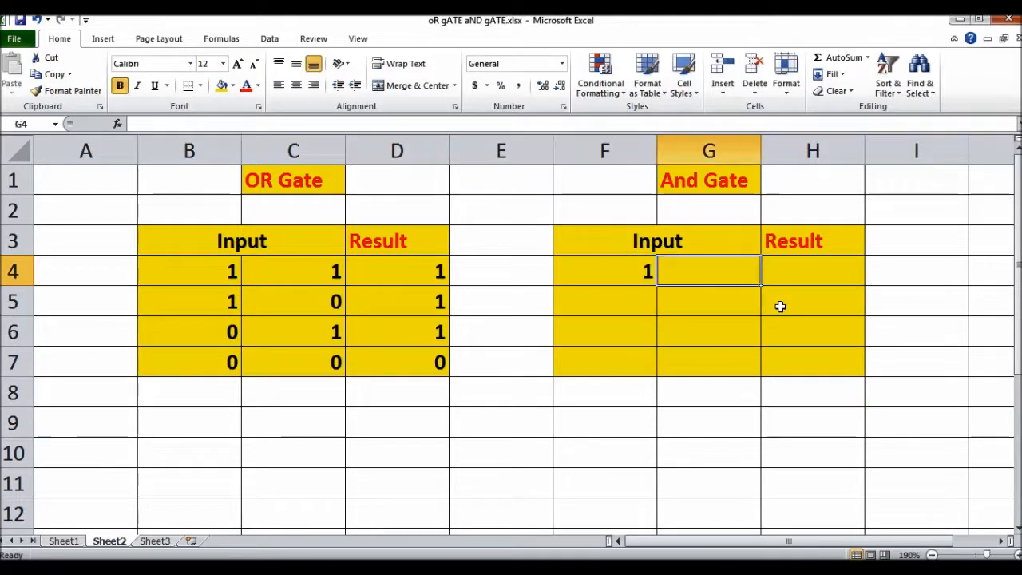
pyautogui.write('1')
pyautogui.press('Tab')
pyautogui.write('1')
pyautogui.press('Tab')
pyautogui.press('Left')
pyautogui.press('Left')
pyautogui.press('Left')
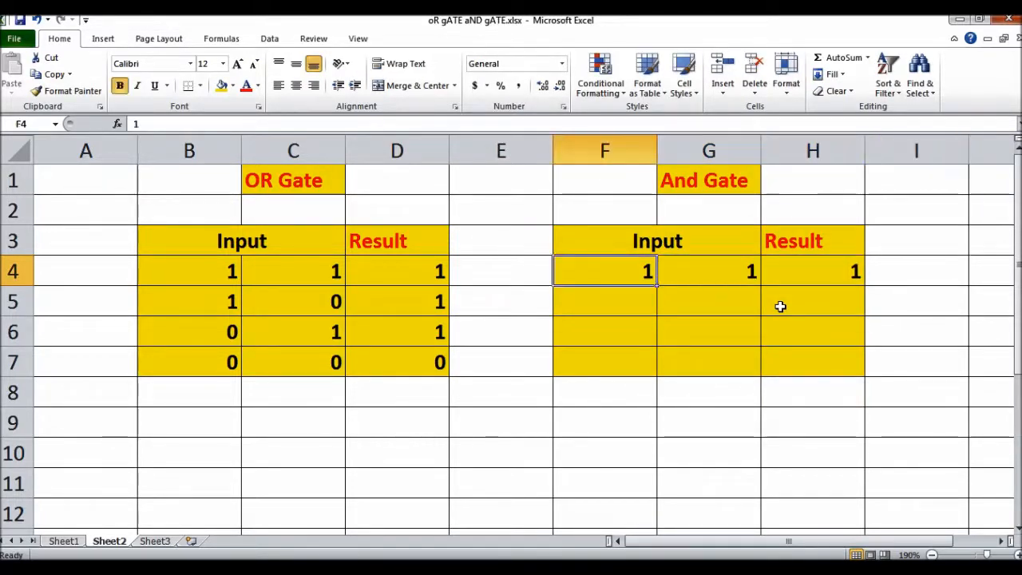
pyautogui.press('Right')
pyautogui.press('Right')
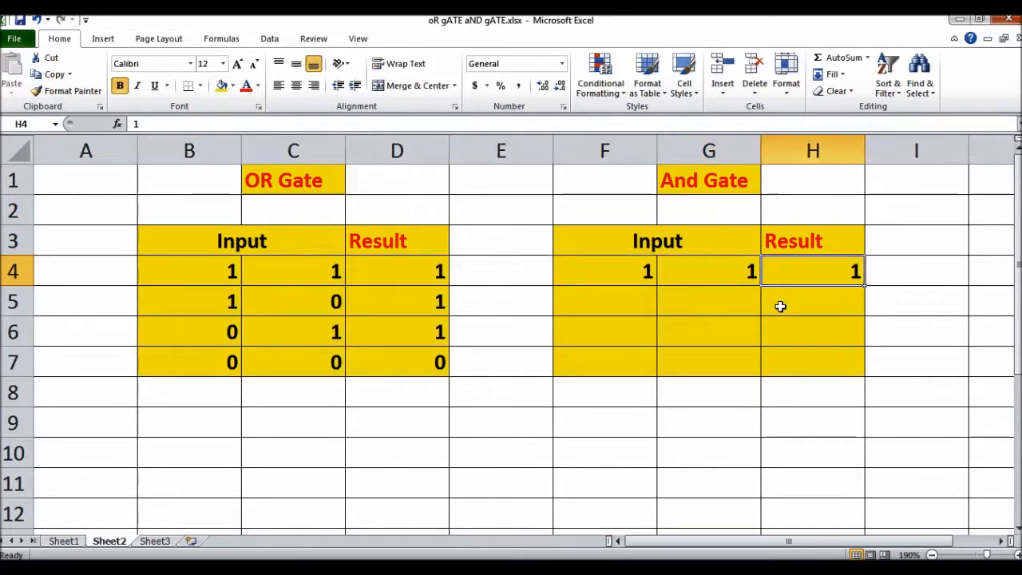
# Step: Fill row 5 of the And Gate table with inputs 1 and 0 and result 0
pyautogui.press('Down')
pyautogui.press('Left')
pyautogui.press('Left')
pyautogui.write('1')
pyautogui.press('Tab')
pyautogui.write('0')
pyautogui.press('Tab')
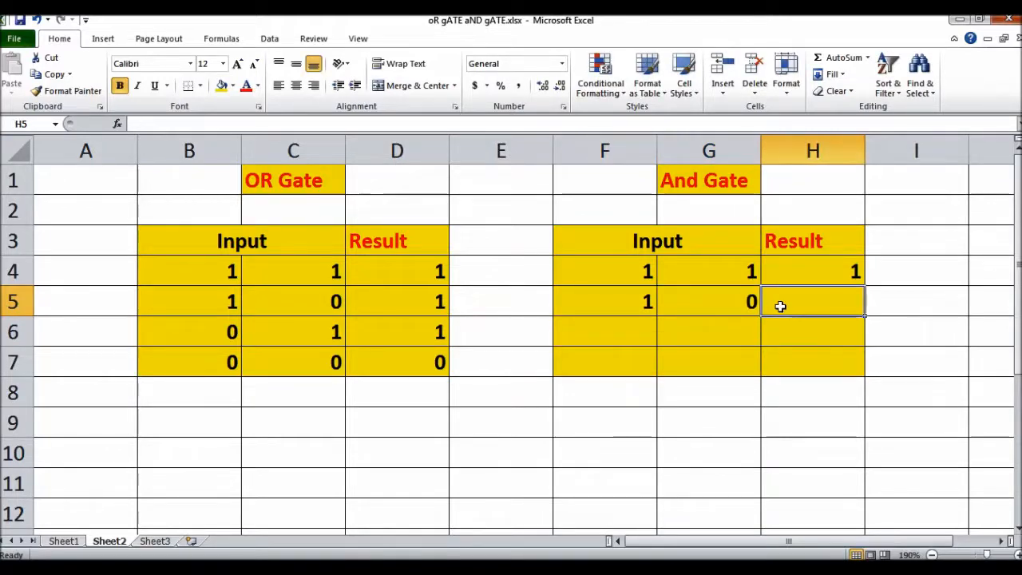
pyautogui.write('-')
pyautogui.press('BackSpace')
pyautogui.write('0')
pyautogui.press('Tab')
pyautogui.press('Left')
pyautogui.press('Left')
pyautogui.press('Left')
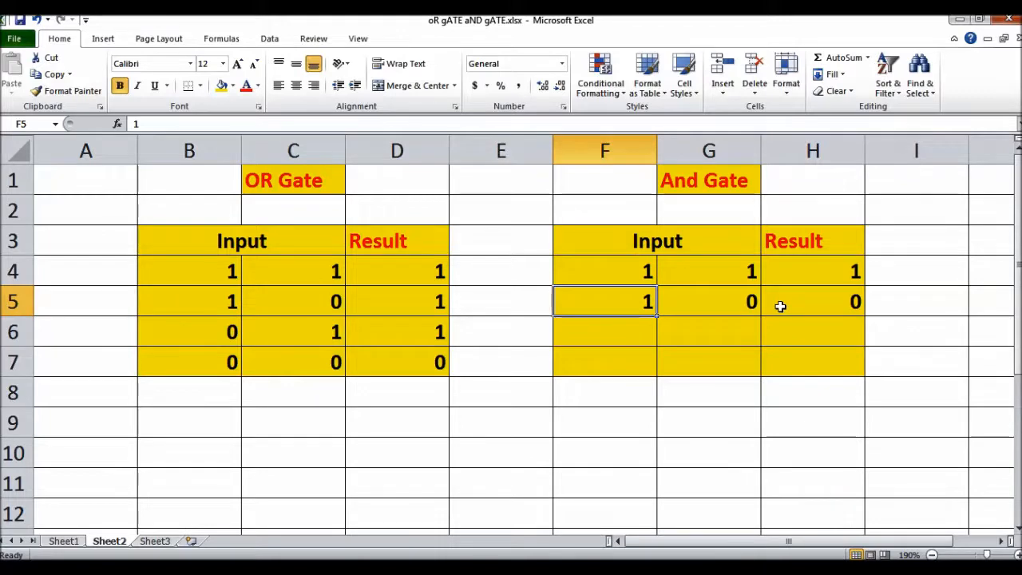
# Step: Fill row 6 of the And Gate table with inputs 0 and 1 and result 0
pyautogui.press('Down')
pyautogui.write('0')
pyautogui.press('Tab')
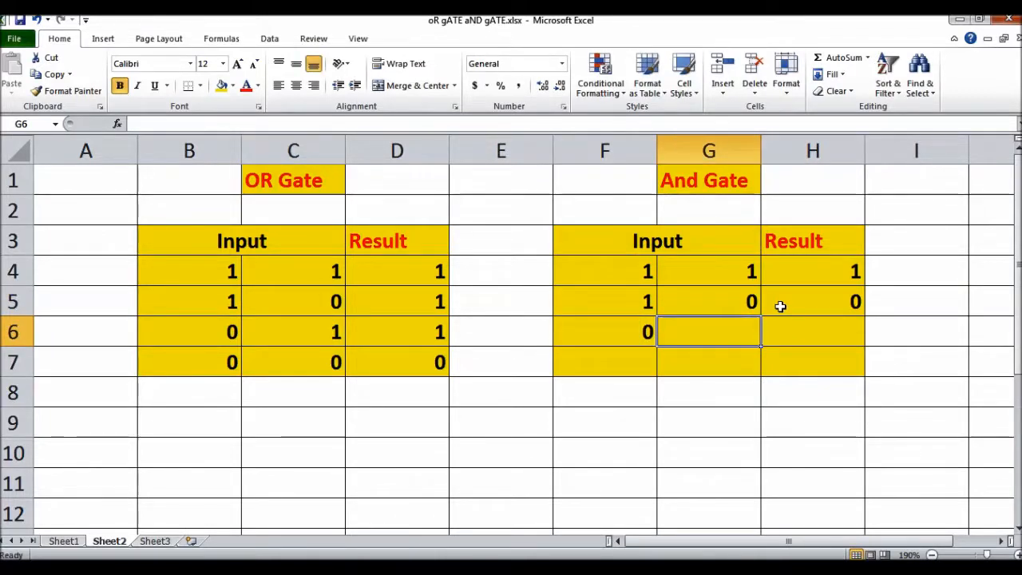
pyautogui.write('1')
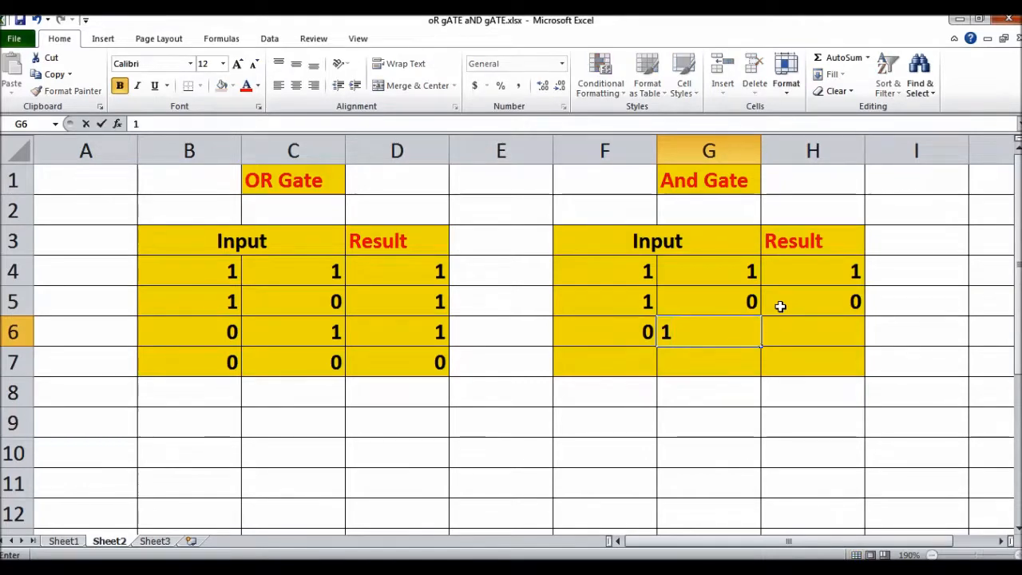
pyautogui.press('Tab')
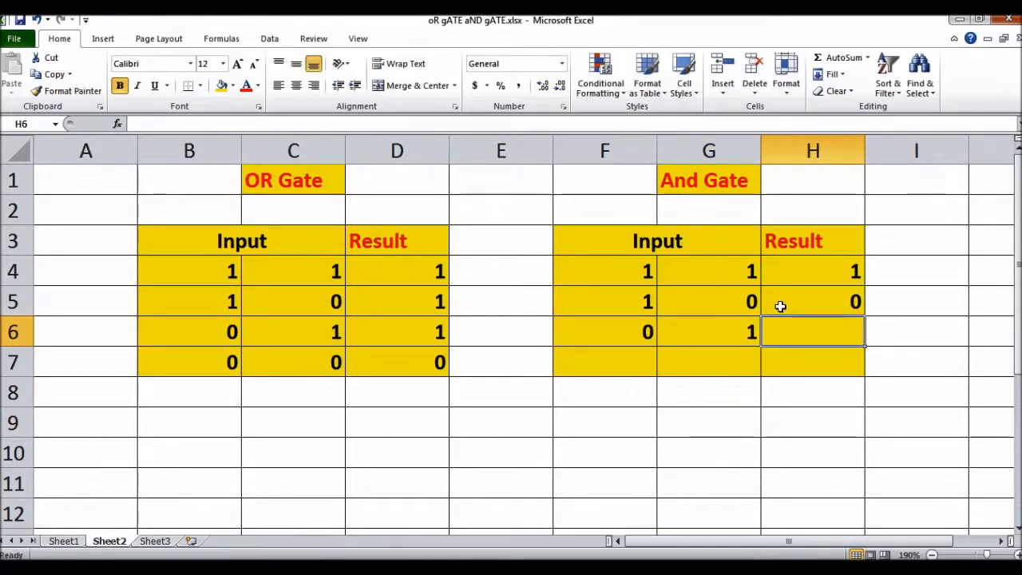
pyautogui.write('0')
pyautogui.press('Return')
# Step: Fill row 7 of the And Gate table with inputs 0 and 0 and result 0
pyautogui.press('Left')
pyautogui.press('Left')
pyautogui.write('0')
pyautogui.press('Tab')
pyautogui.write('0')
pyautogui.press('Tab')
pyautogui.write('0')
pyautogui.press('Return')
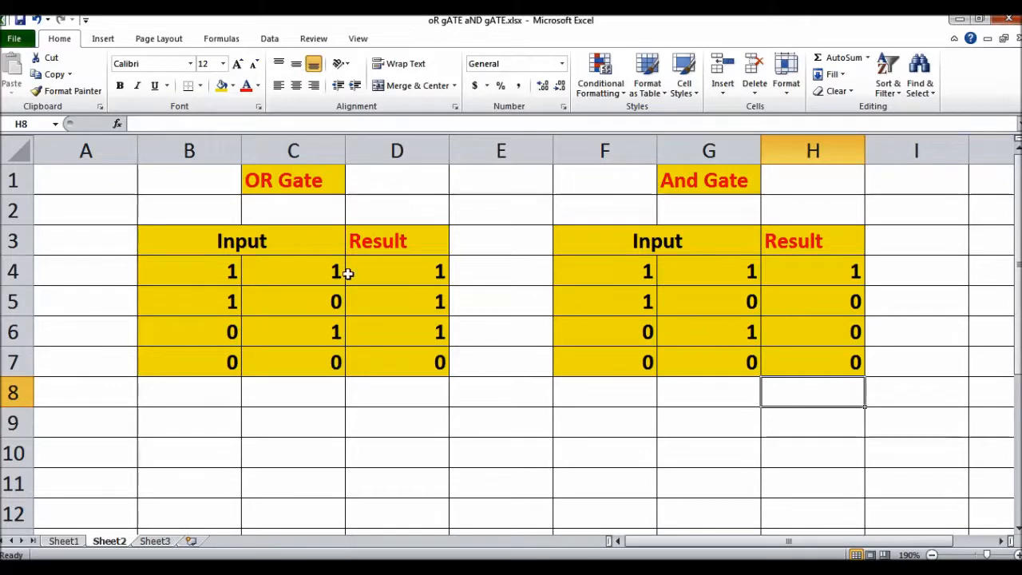
# Step: Compare the Result columns of the OR Gate and And Gate tables
pyautogui.moveTo(386, 266); pyautogui.dragTo(386, 324)
pyautogui.moveTo(797, 272); pyautogui.dragTo(822, 365)
pyautogui.click(793, 421)
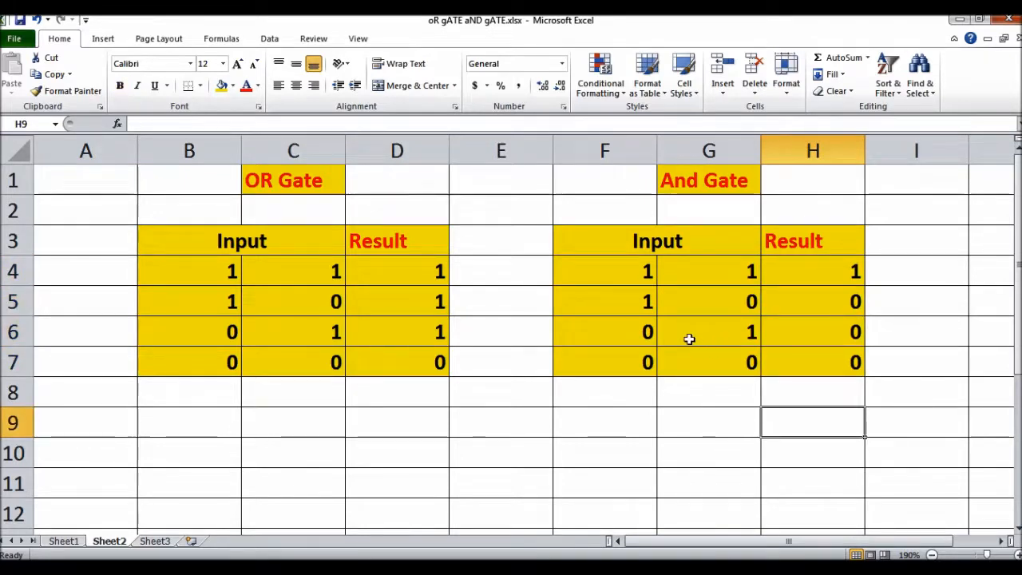
pyautogui.click(270, 423)
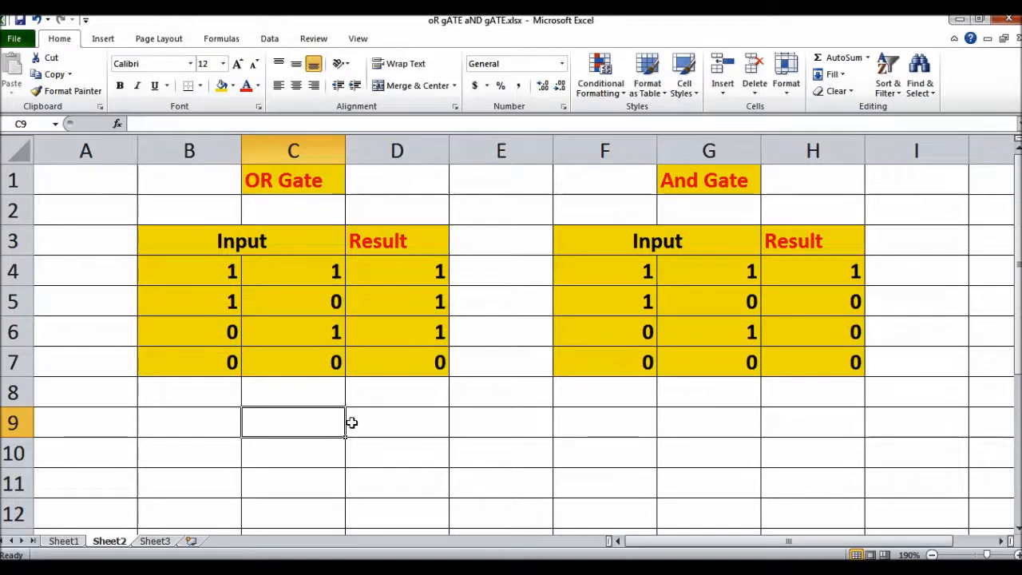
pyautogui.write('Sata')
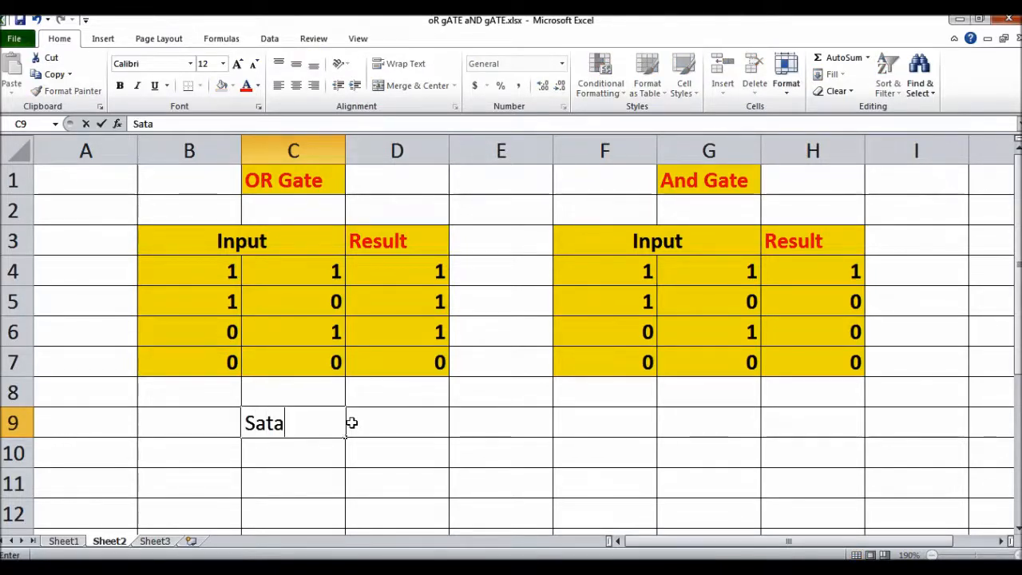
pyautogui.write('te')
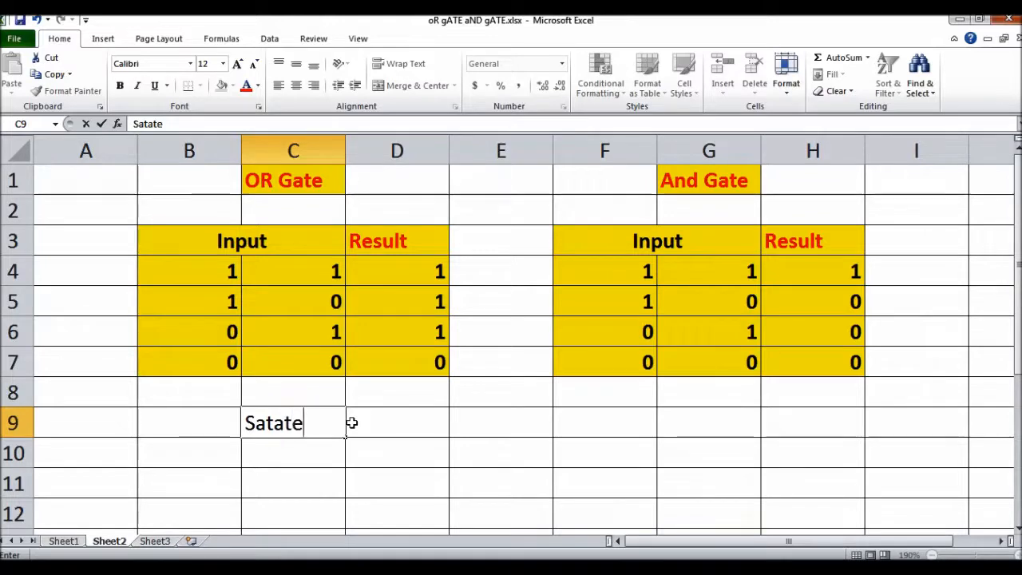
pyautogui.press('BackSpace')
pyautogui.press('BackSpace')
pyautogui.press('BackSpace')
pyautogui.press('BackSpace')
pyautogui.press('BackSpace')
pyautogui.press('BackSpace')
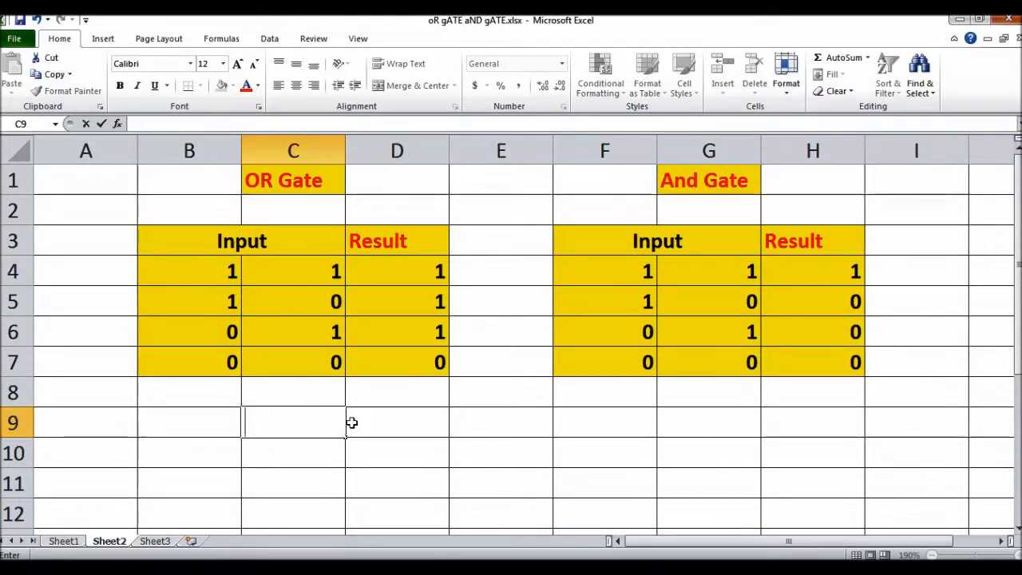
# Step: Enter the label "input 1" in cell C9 below the OR Gate table
pyautogui.write('input')
pyautogui.click(352, 423)
pyautogui.press('Left')
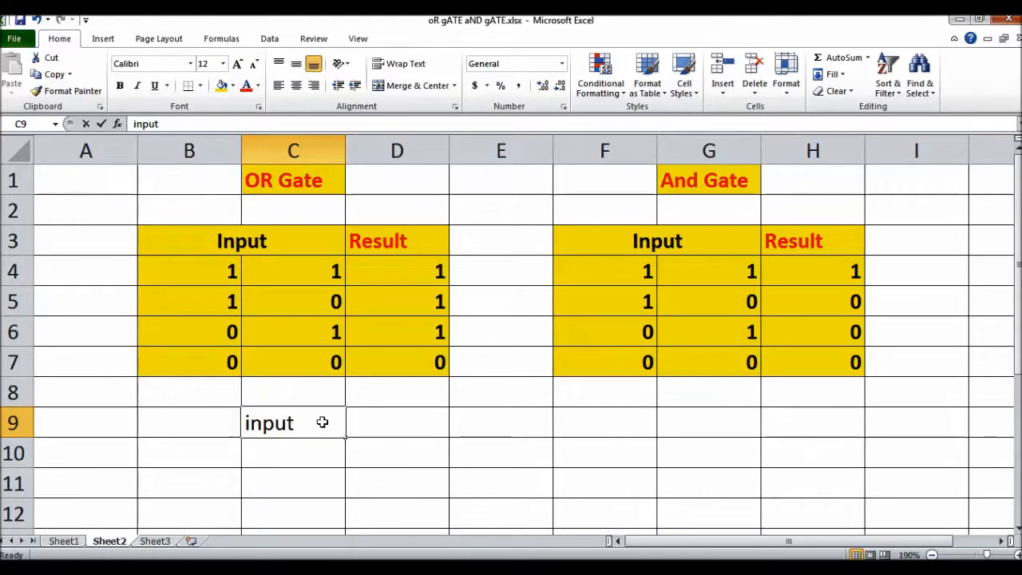
pyautogui.doubleClick(324, 424)
pyautogui.write('1')
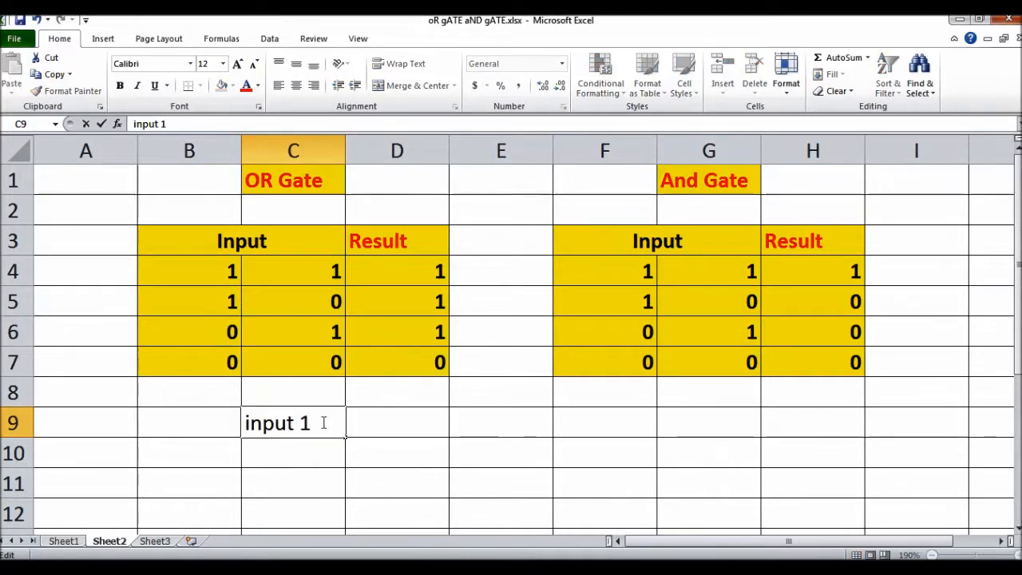
pyautogui.press('Return')
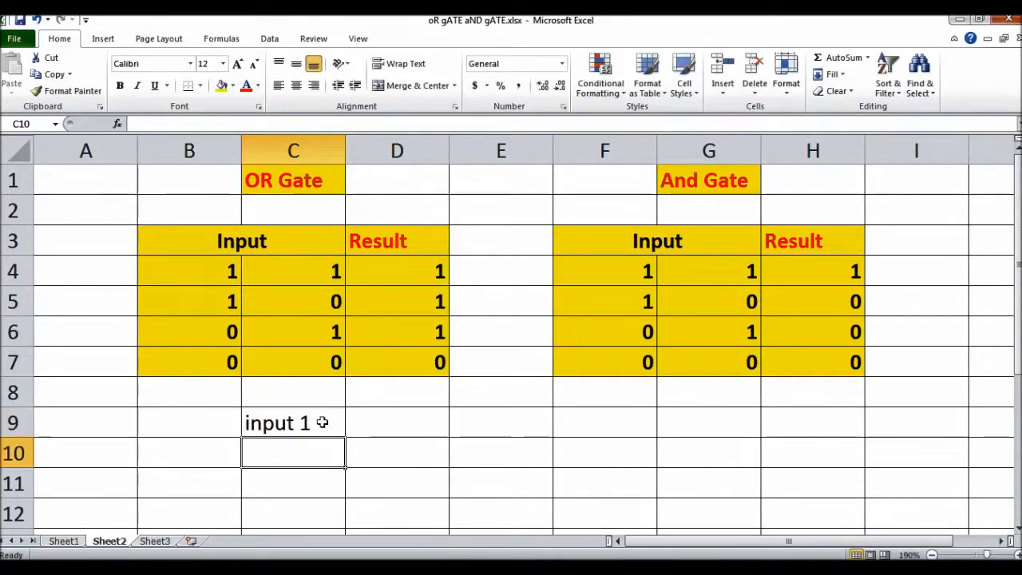
# Step: Enter the label "input 2" in cell D9, beside the "input 1" label
pyautogui.press('Up')
pyautogui.press('Right')
pyautogui.write('in')
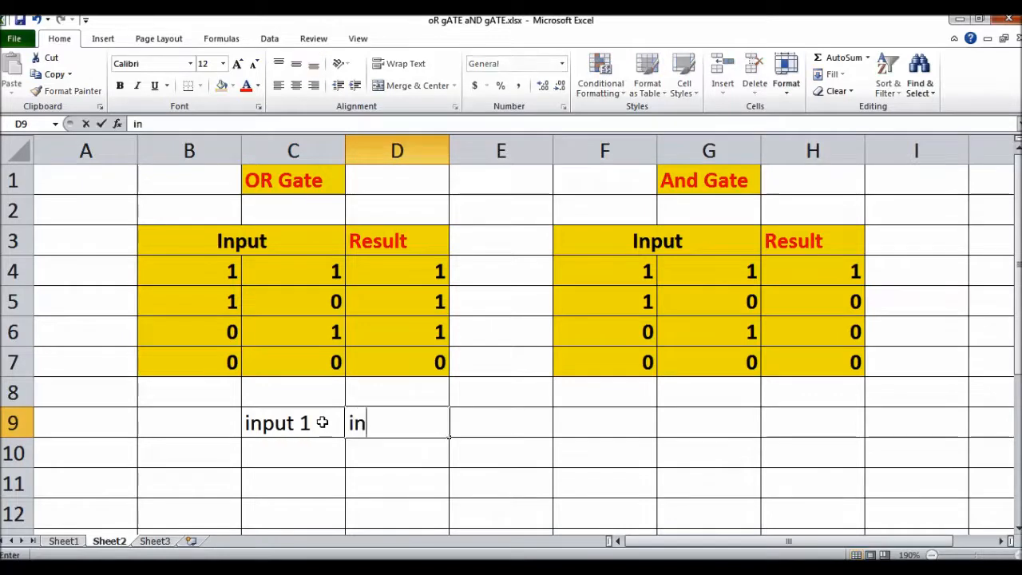
pyautogui.write('put 2')
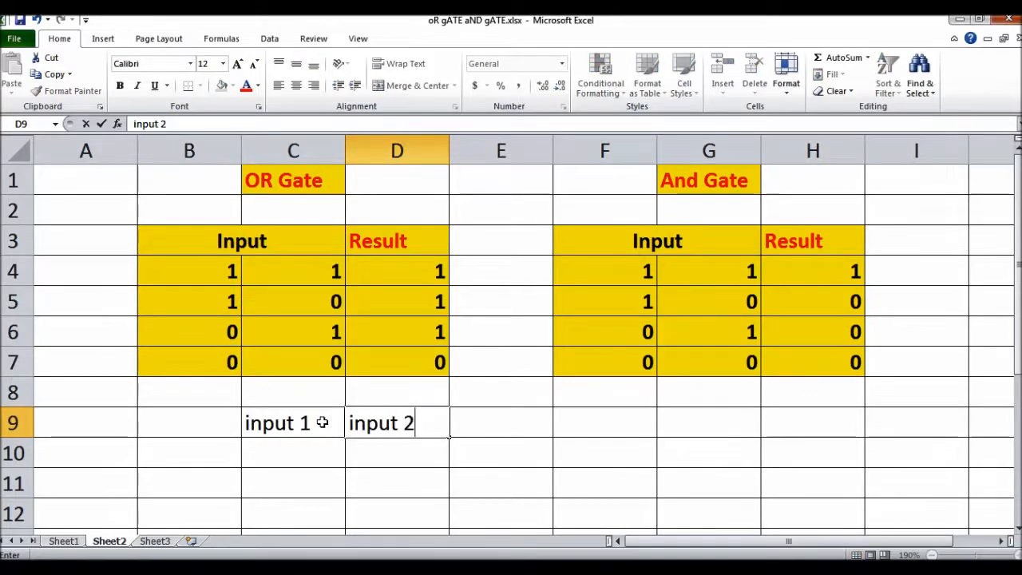
pyautogui.press('Tab')
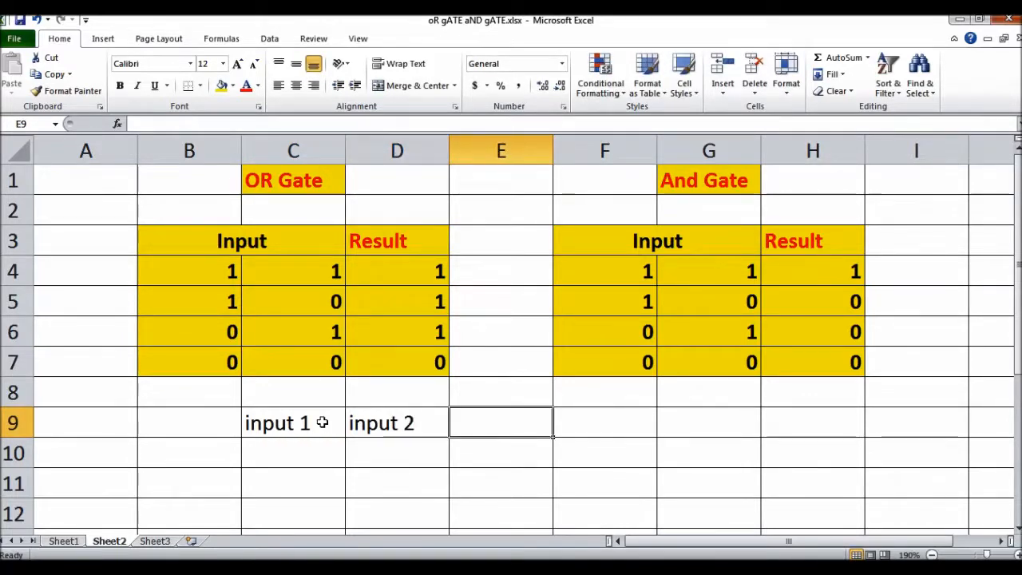
# Step: Enter the label "result" in cell E9, beside the "input 2" label
pyautogui.write('resukl')
pyautogui.press('BackSpace')
pyautogui.press('BackSpace')
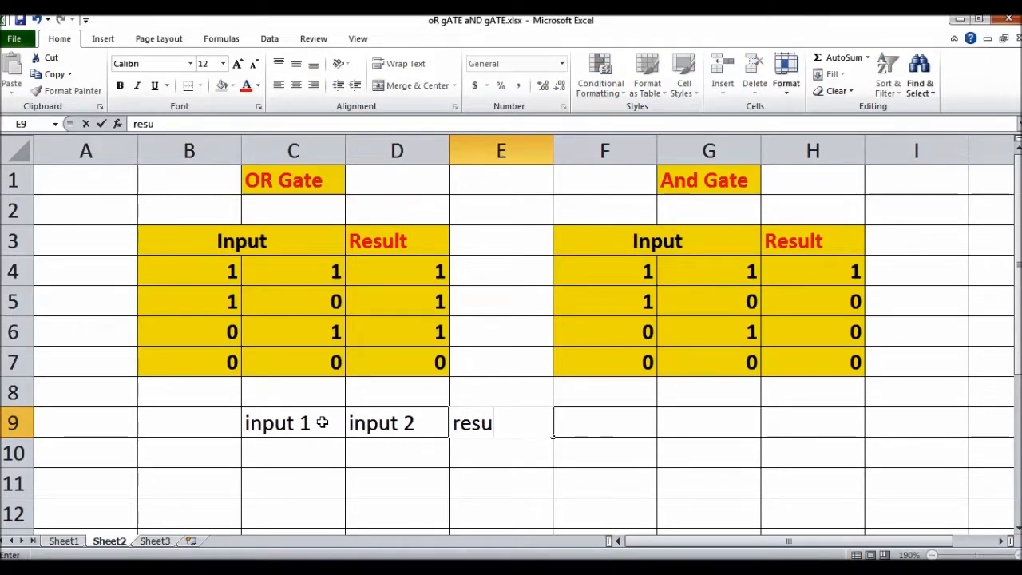
pyautogui.write('lt')
pyautogui.press('Return')
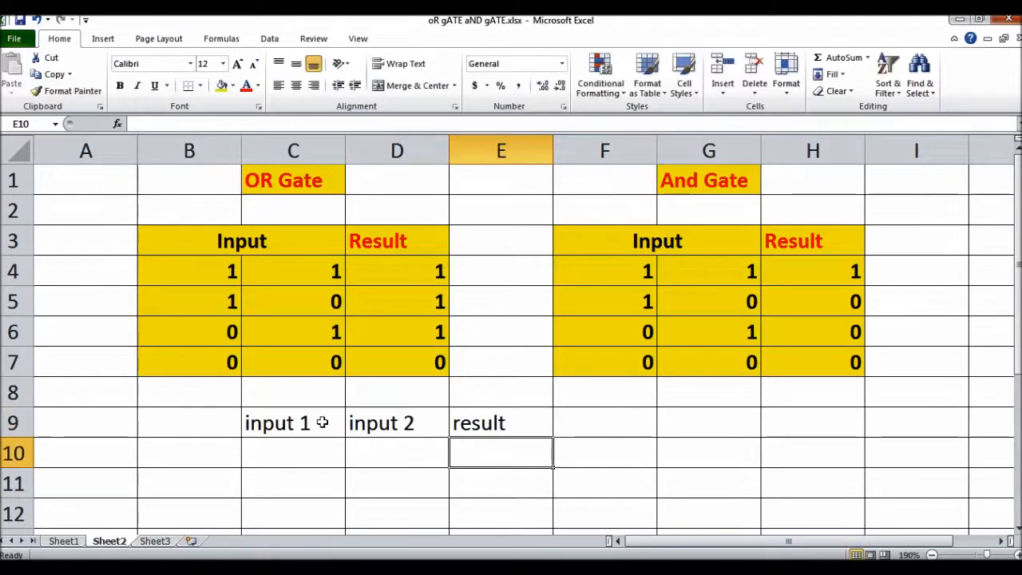
# Step: Enter the example values 3 in C10 under input 1 and 5 in D10 under input 2
pyautogui.press('Left')
pyautogui.press('Left')
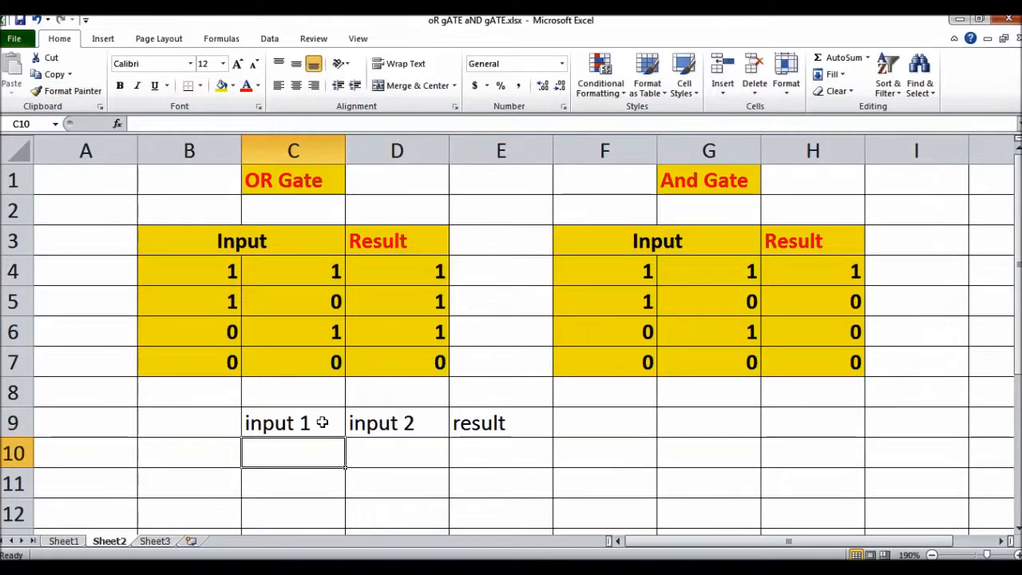
pyautogui.write('3')
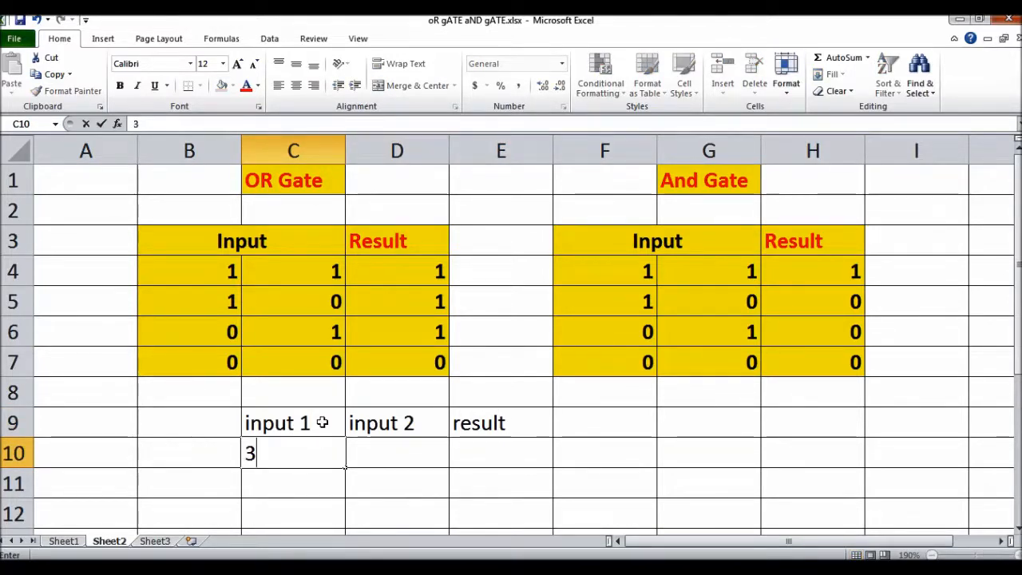
pyautogui.press('Tab')
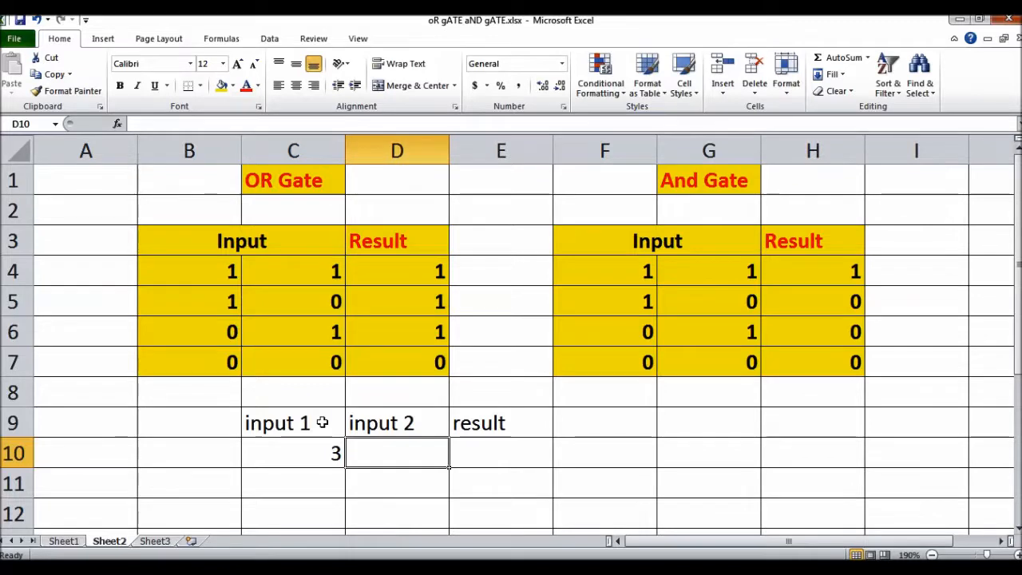
pyautogui.write('3')
pyautogui.press('BackSpace')
pyautogui.write('5')
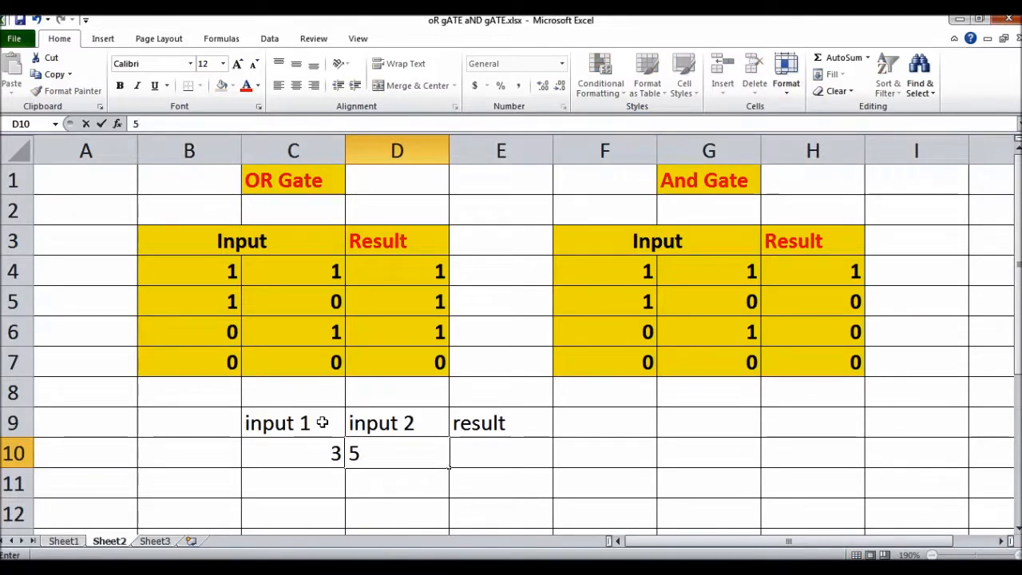
pyautogui.press('Tab')
# Step: Enter the formula =OR(C10>2,D10>4) in cell E10 under the result label
pyautogui.write('=')
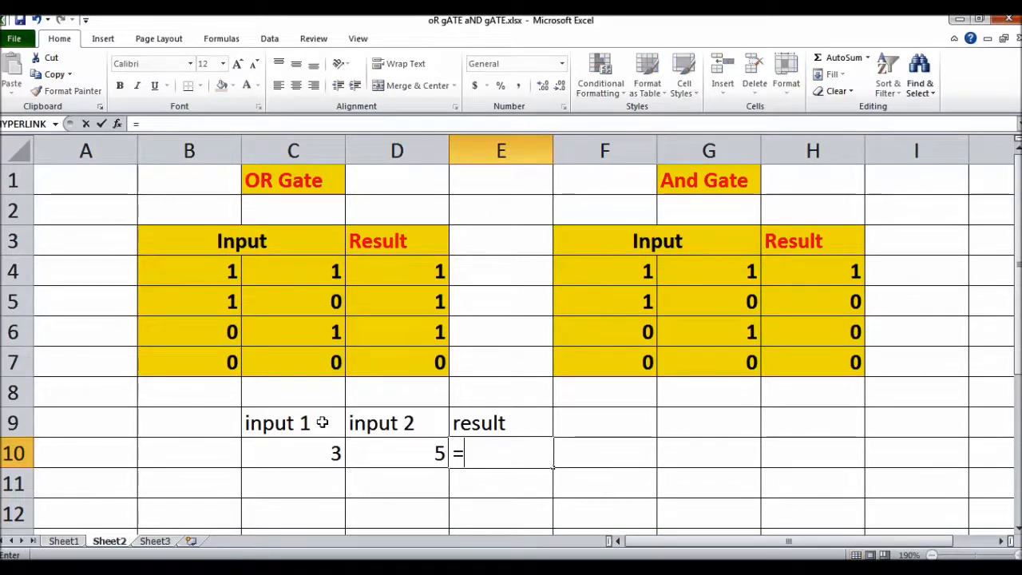
pyautogui.write('or')
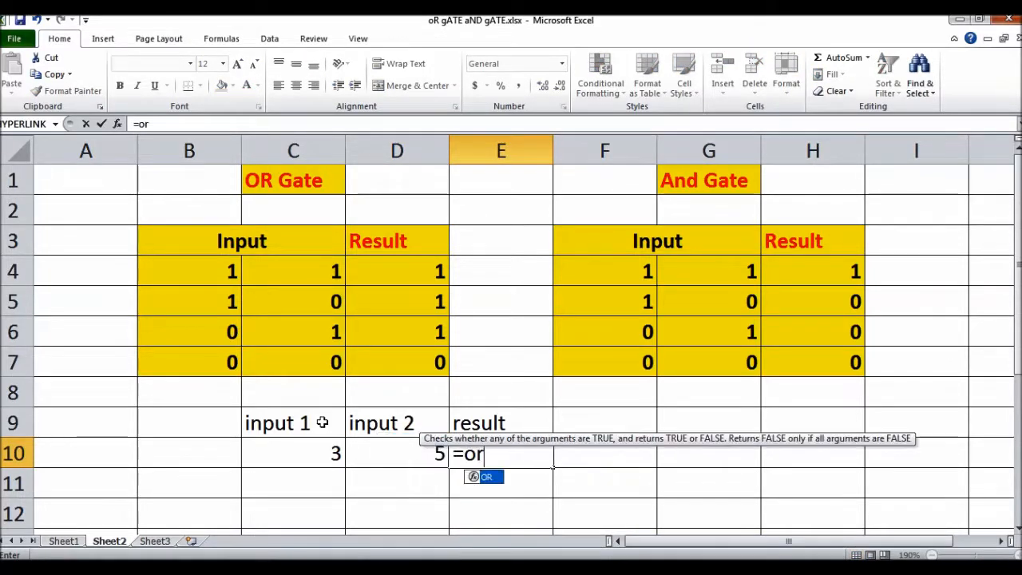
pyautogui.write('(')
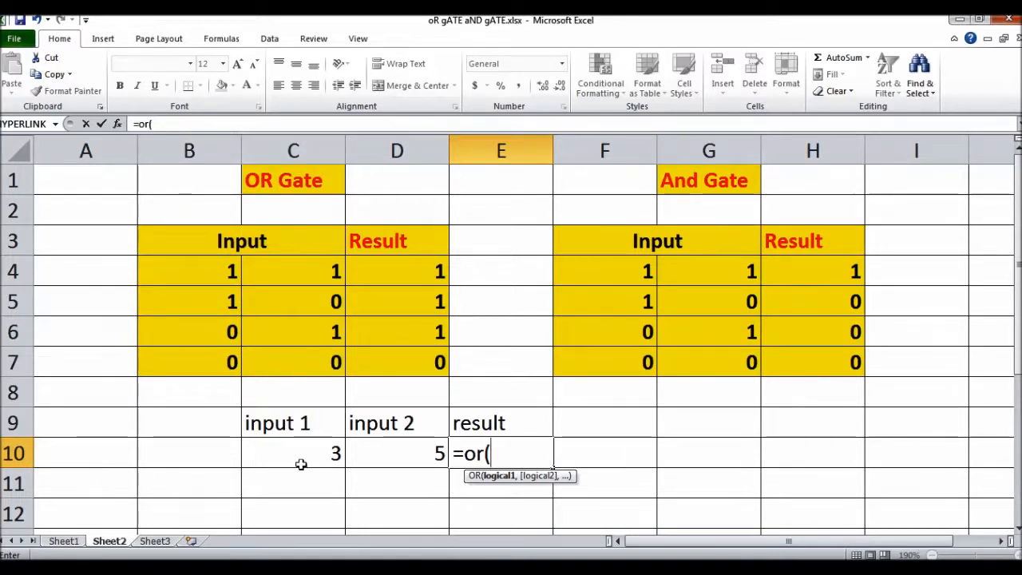
pyautogui.write('c')
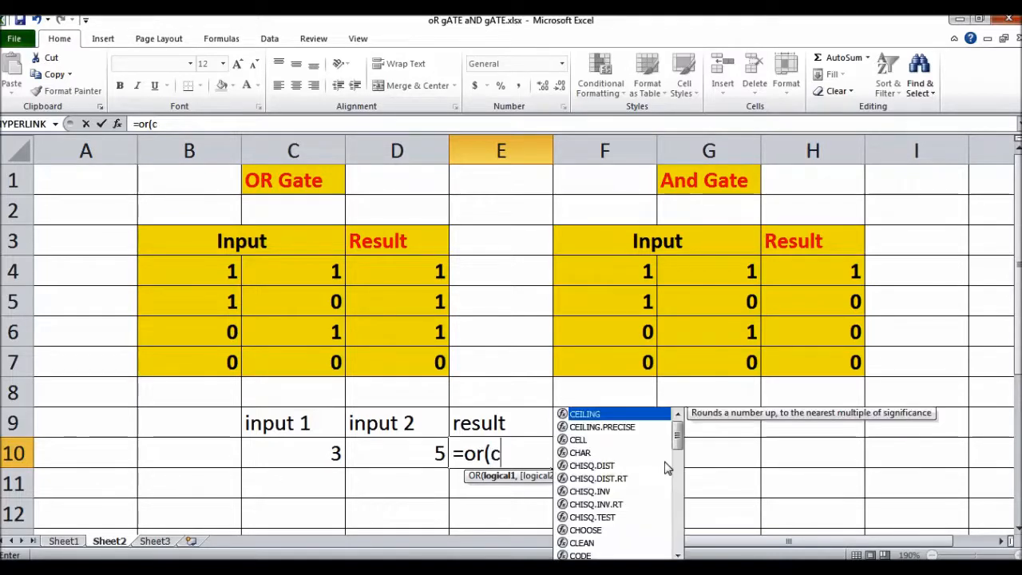
pyautogui.write('10>2')
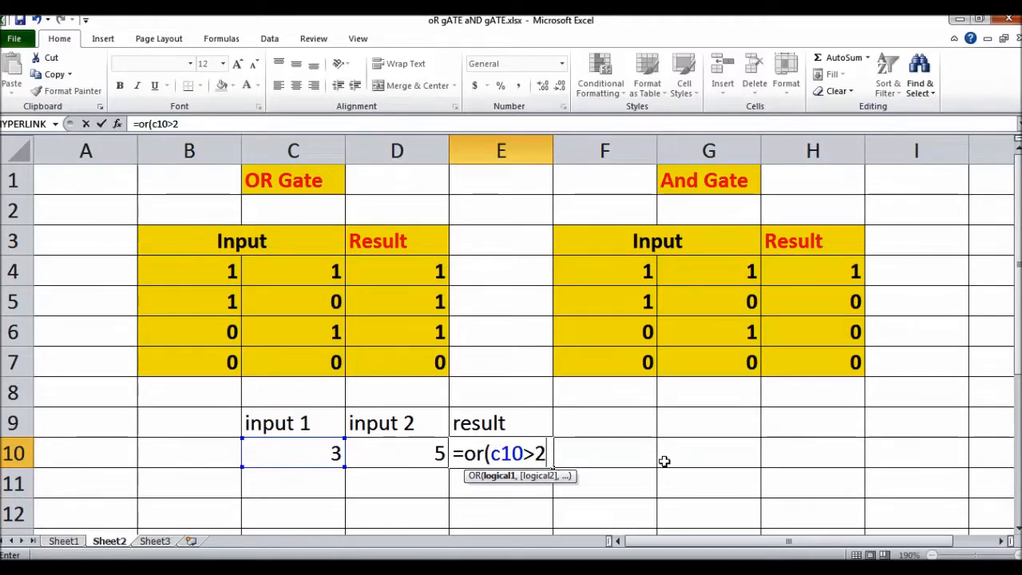
pyautogui.write(',')
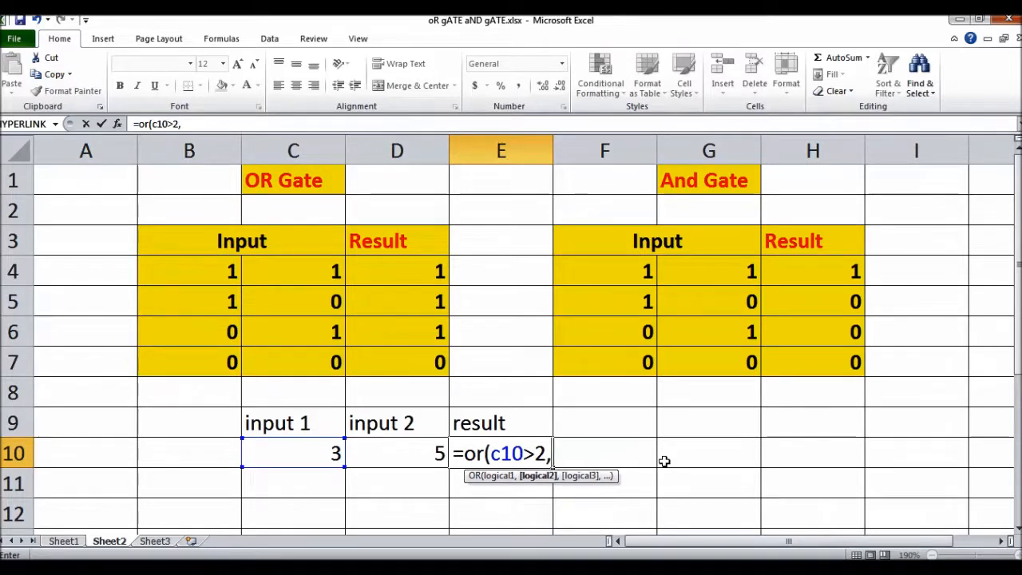
pyautogui.write('d10')
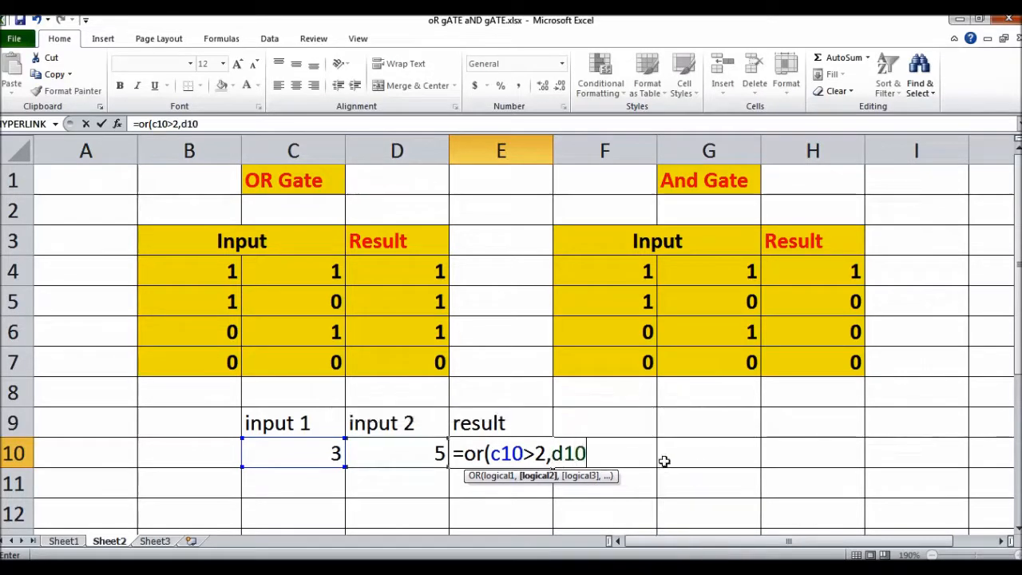
pyautogui.write('>')
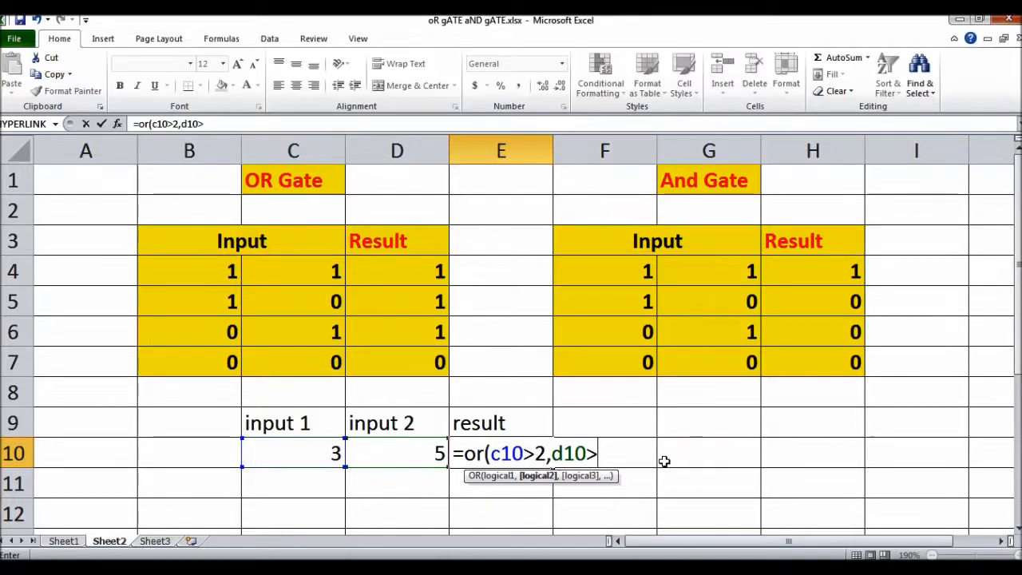
pyautogui.write('4')
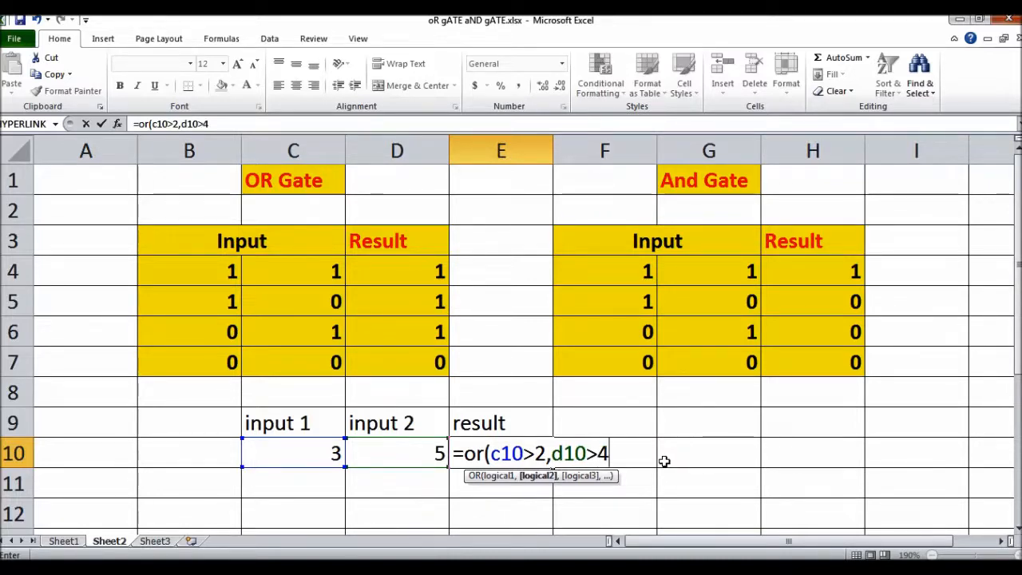
pyautogui.write(')')
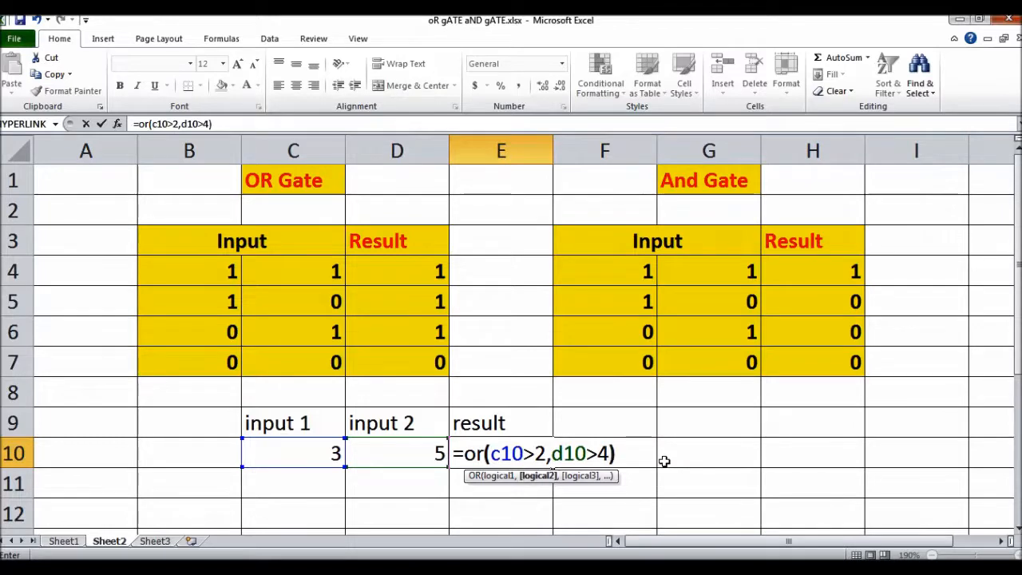
pyautogui.press('Return')
pyautogui.press('Up')
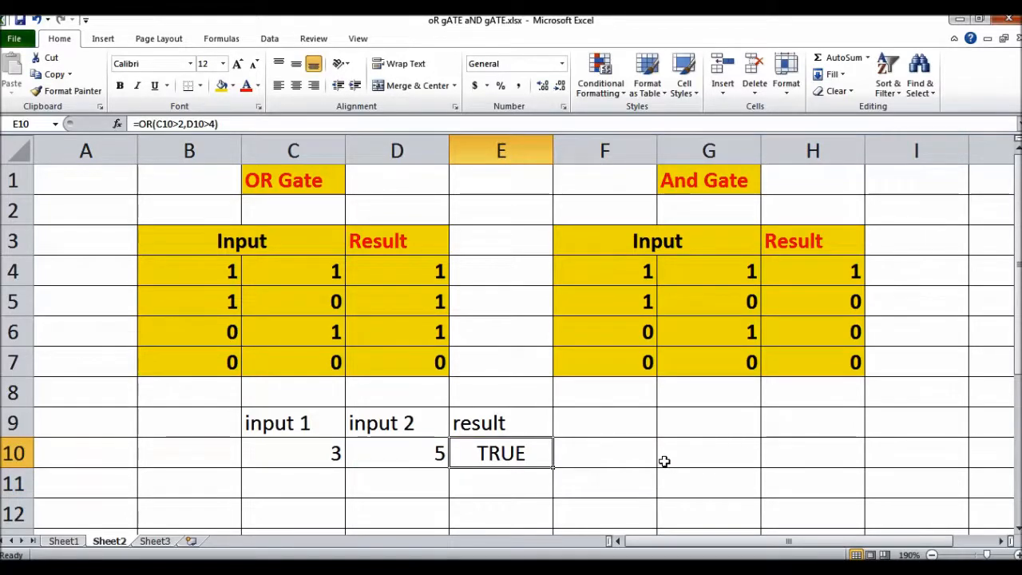
# Step: Change the second condition of the OR formula in E10 to D10<4
pyautogui.doubleClick(494, 454)
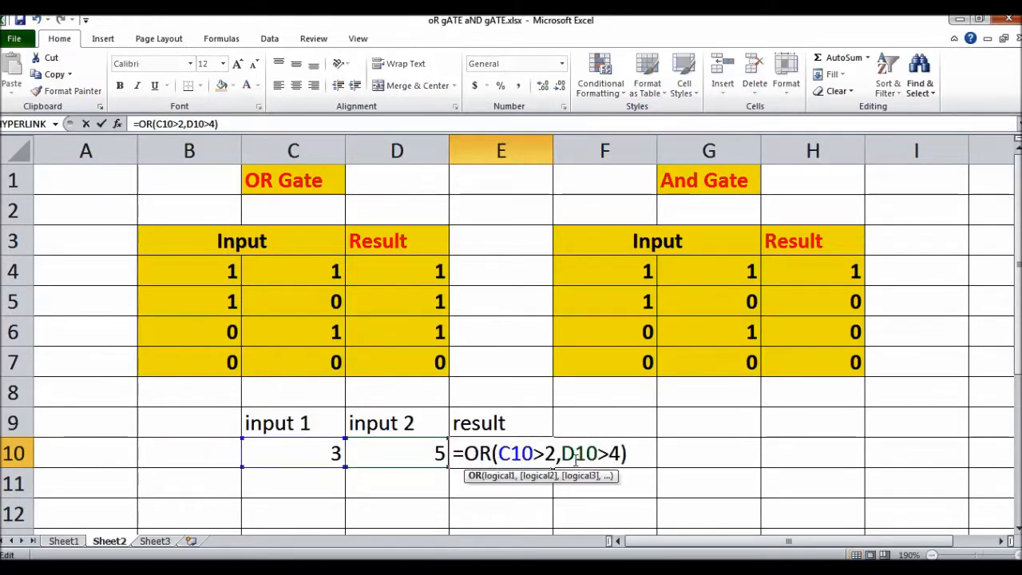
pyautogui.click(611, 453)
pyautogui.press('BackSpace')
pyautogui.write('<')
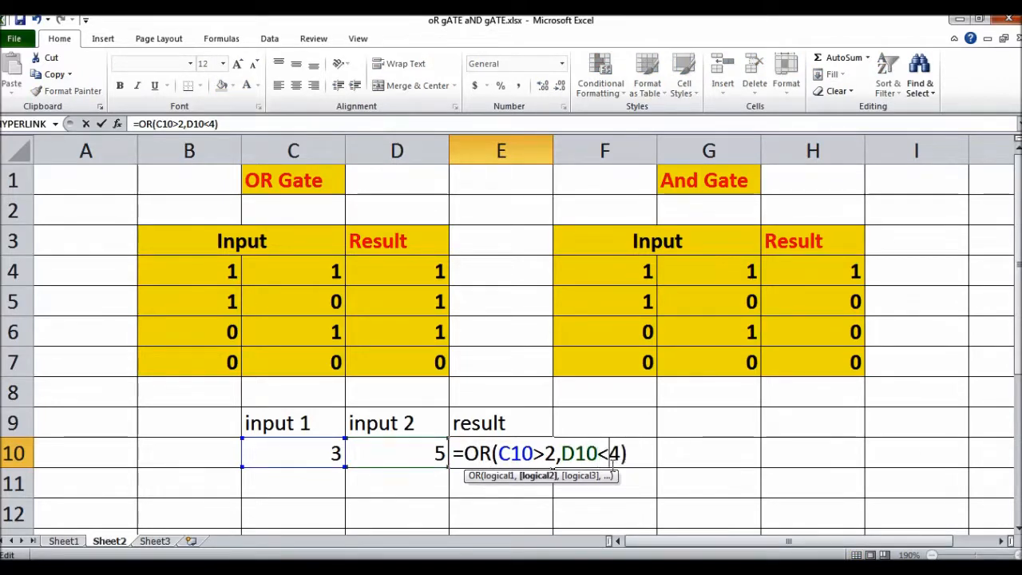
pyautogui.press('Return')
pyautogui.press('Up')
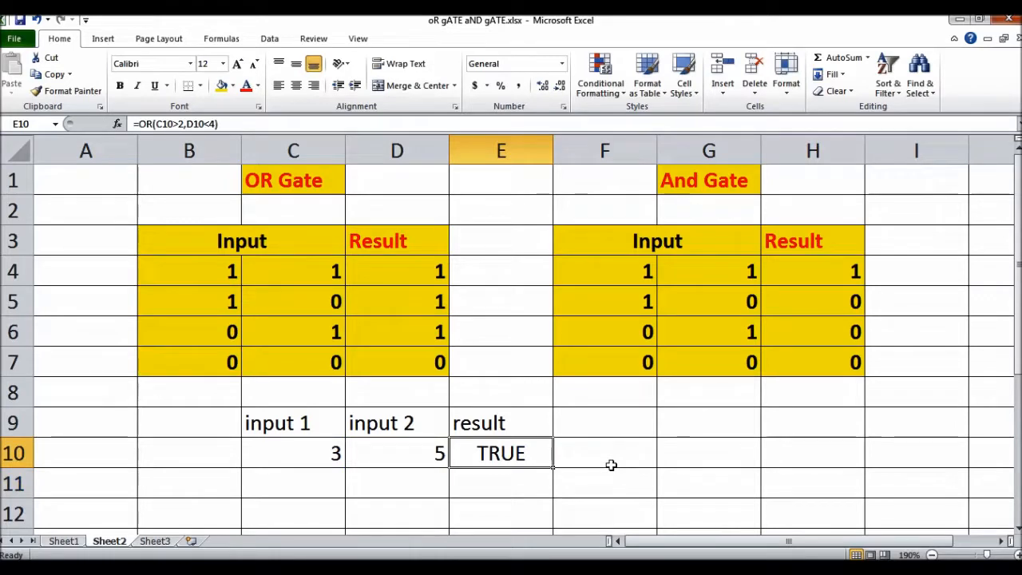
# Step: Edit the formula in E10 to =OR(C10<2,D10>4), reversing the comparison in both conditions
pyautogui.doubleClick(520, 457)
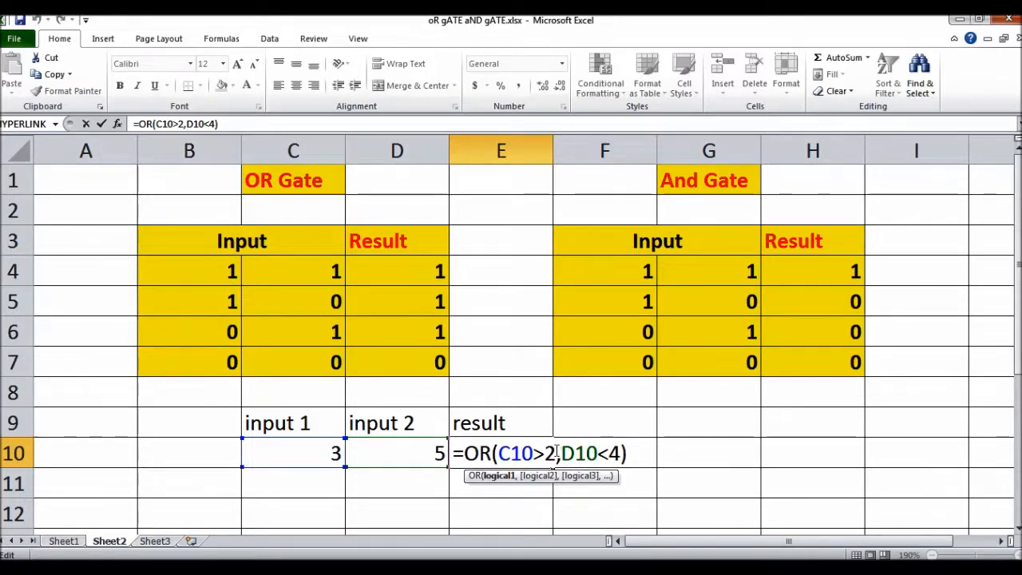
pyautogui.click(611, 454)
pyautogui.press('BackSpace')
pyautogui.write('>')
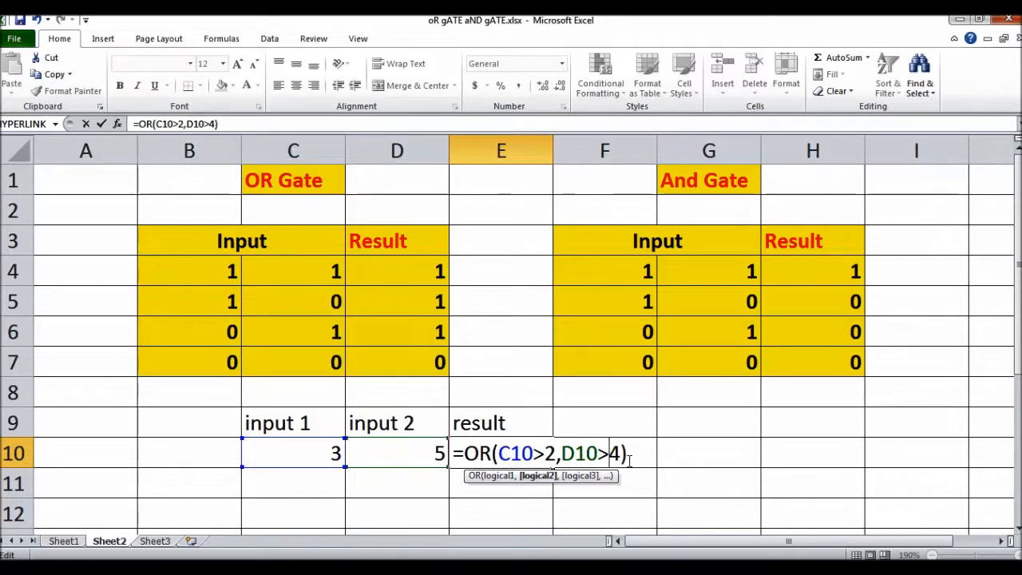
pyautogui.press('Left')
pyautogui.press('Left')
pyautogui.press('BackSpace')
pyautogui.write('<')
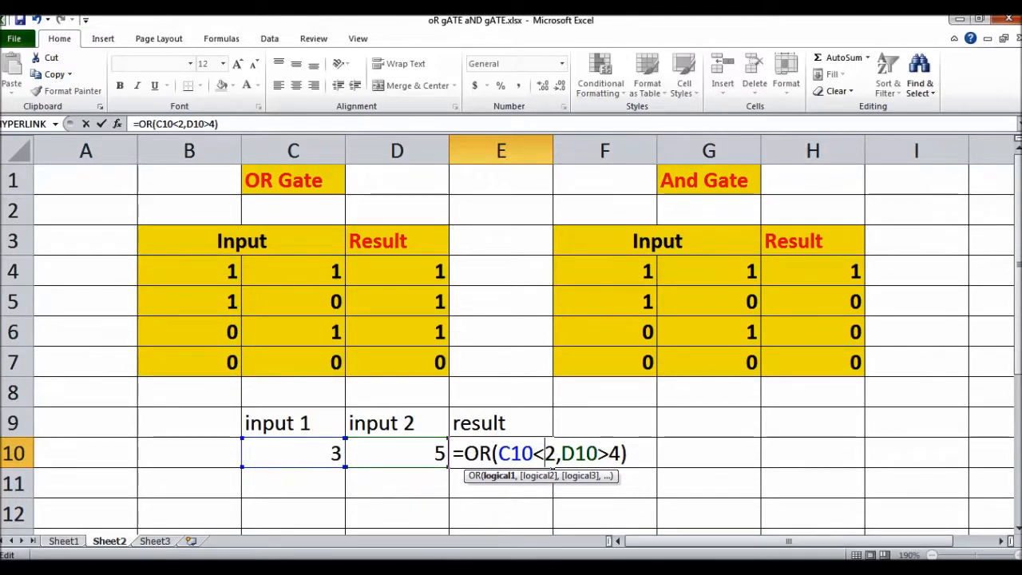
pyautogui.press('Return')
pyautogui.press('Up')
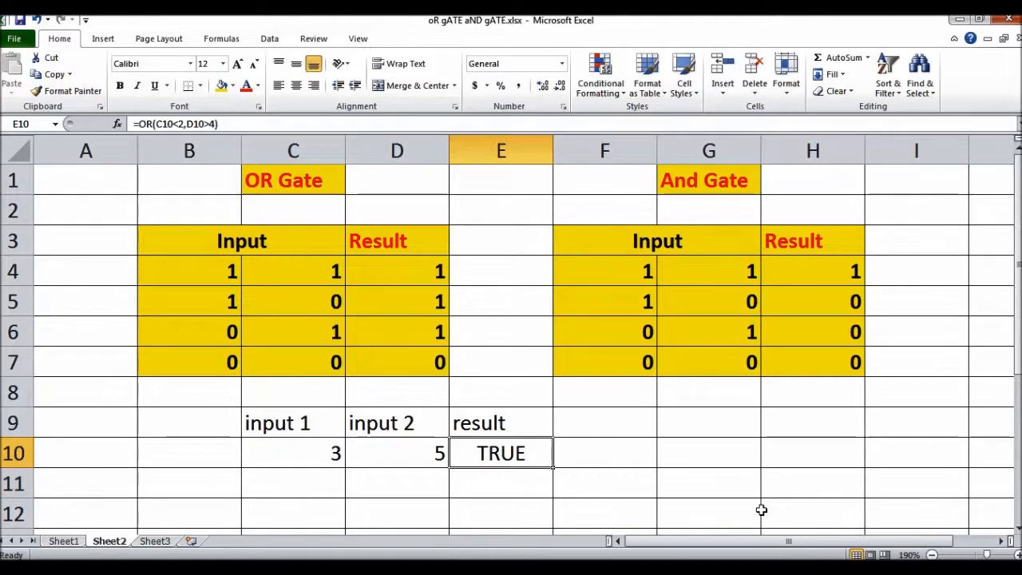
# Step: Make both conditions less-than comparisons by changing the formula in E10 to =OR(C10<2,D10<4), and review it against the inputs
pyautogui.click(309, 455)
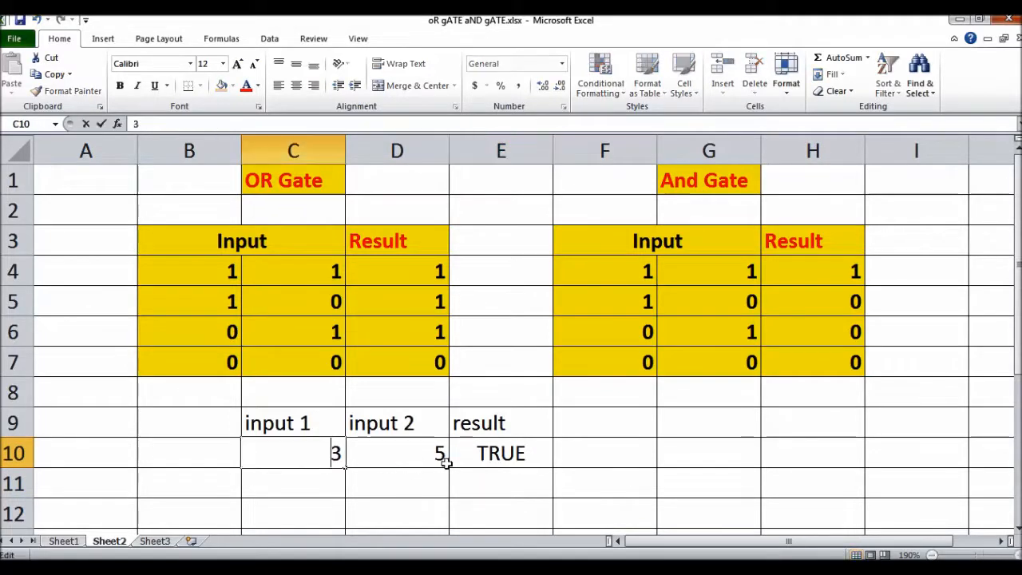
pyautogui.click(482, 455)
pyautogui.doubleClick(481, 454)
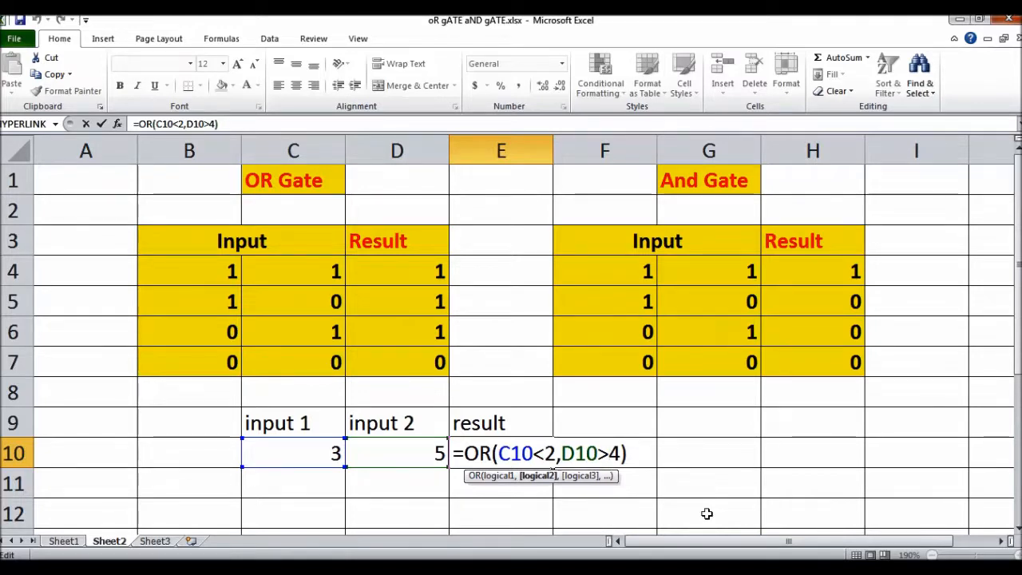
pyautogui.press('BackSpace')
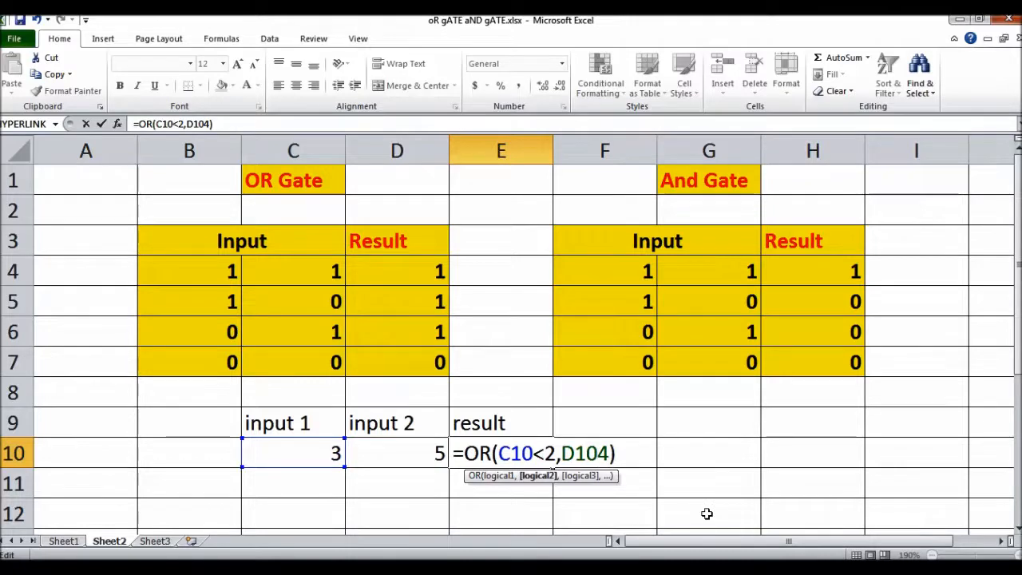
pyautogui.write('<')
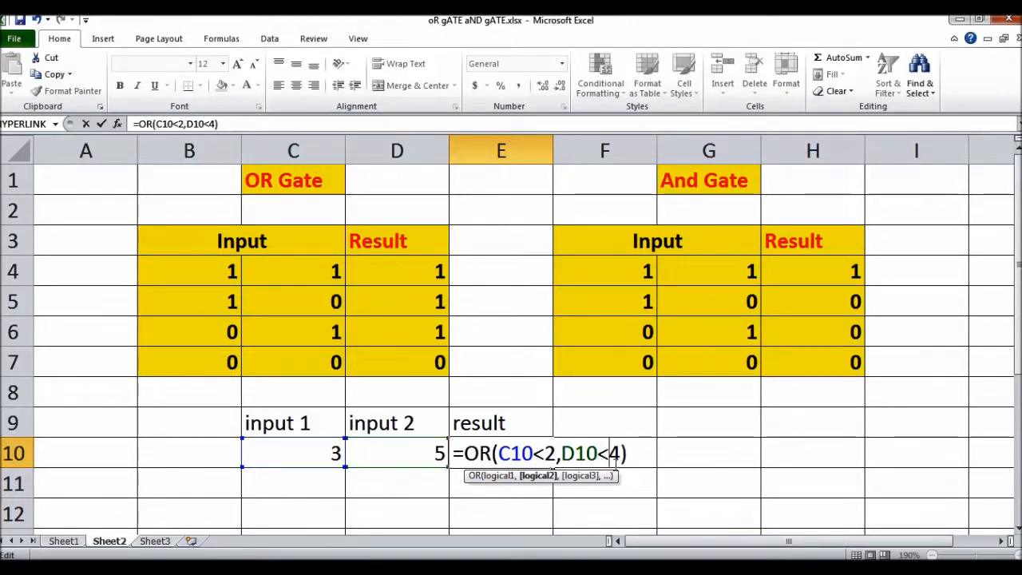
pyautogui.click(634, 453)
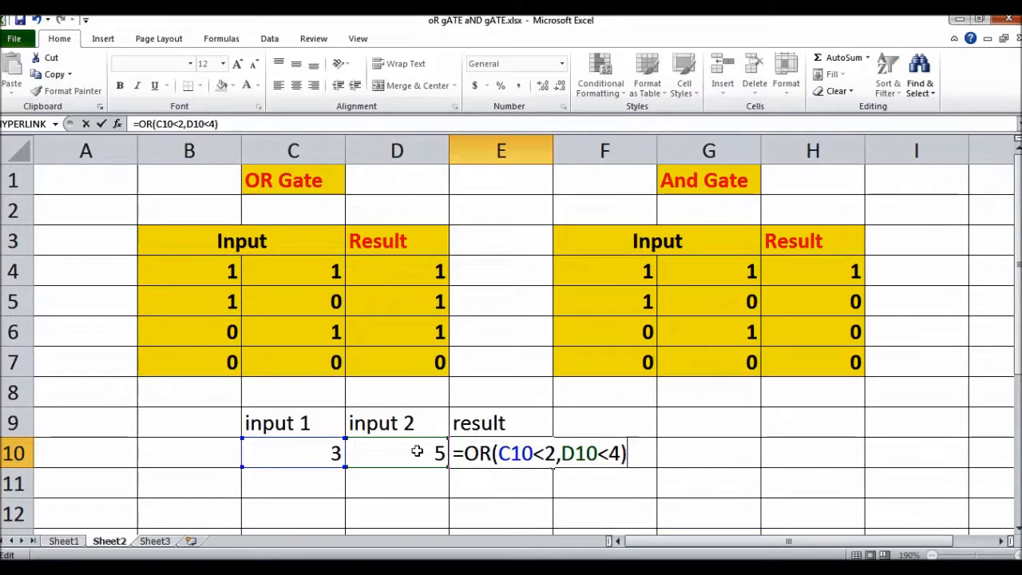
pyautogui.press('Return')
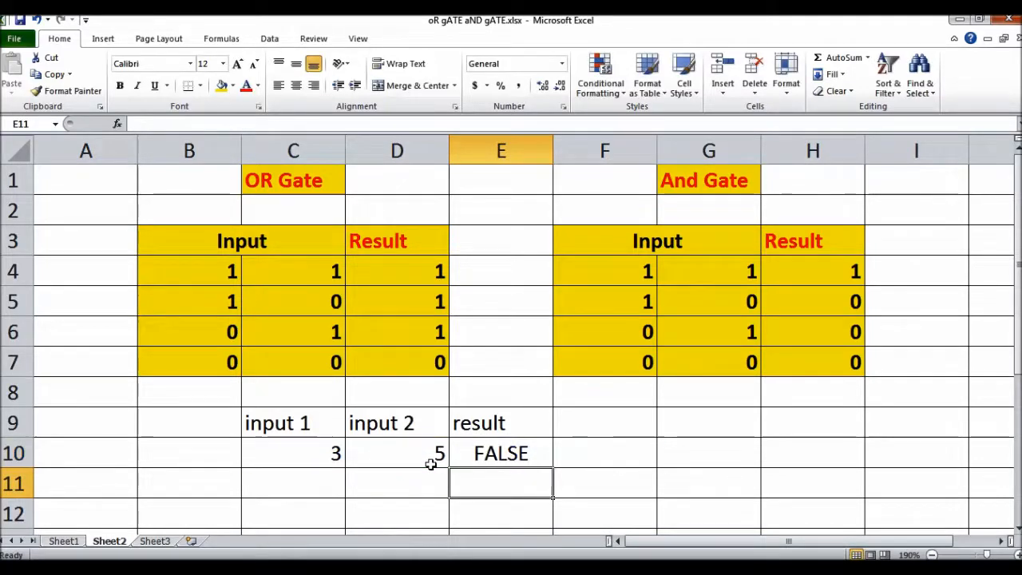
pyautogui.click(476, 455)
pyautogui.doubleClick(476, 455)
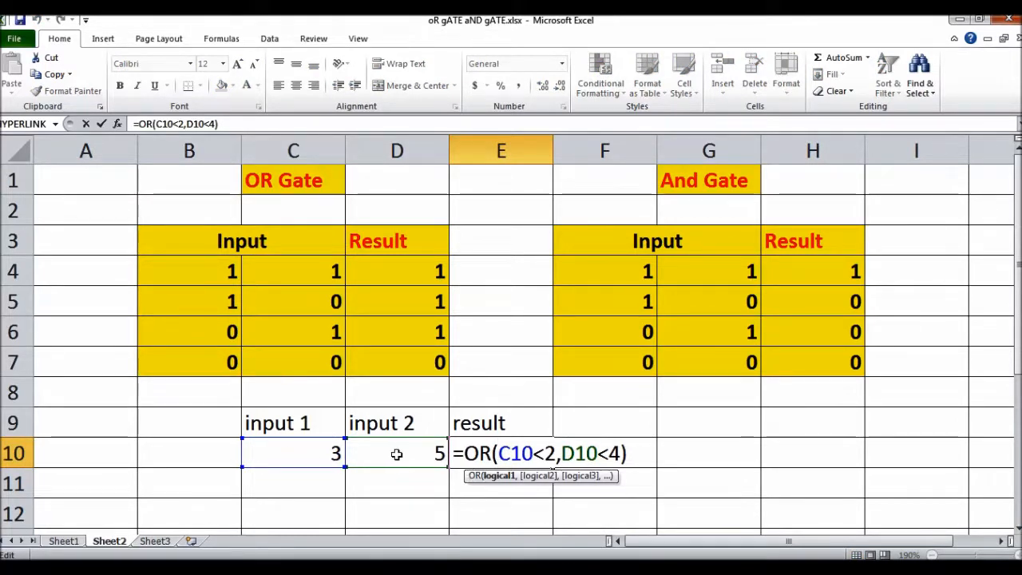
pyautogui.hotkey('ctrl', 'Return')
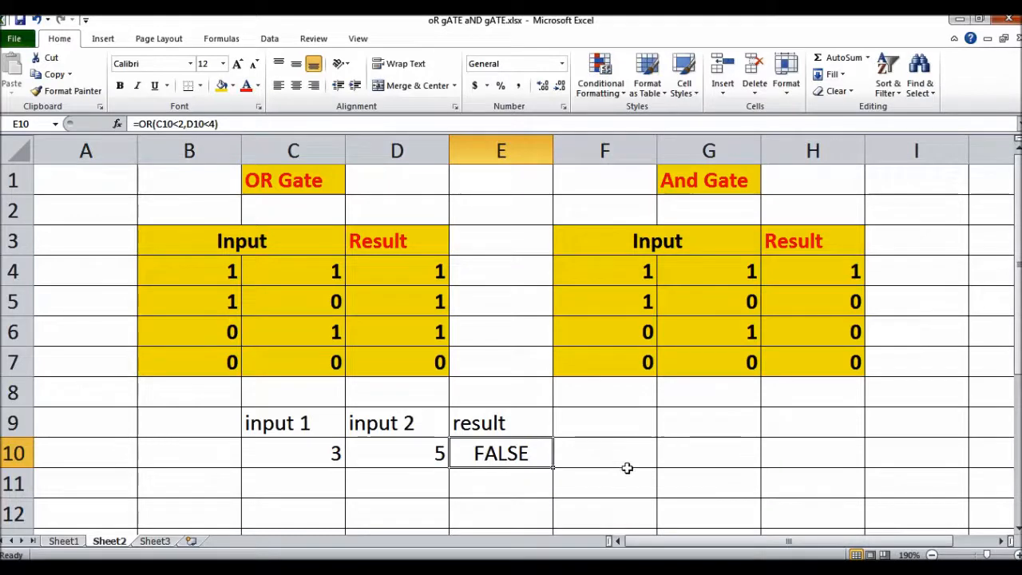
# Step: Enter the AND example inputs 6 in cell G10 and 8 in cell H10
pyautogui.click(702, 457)
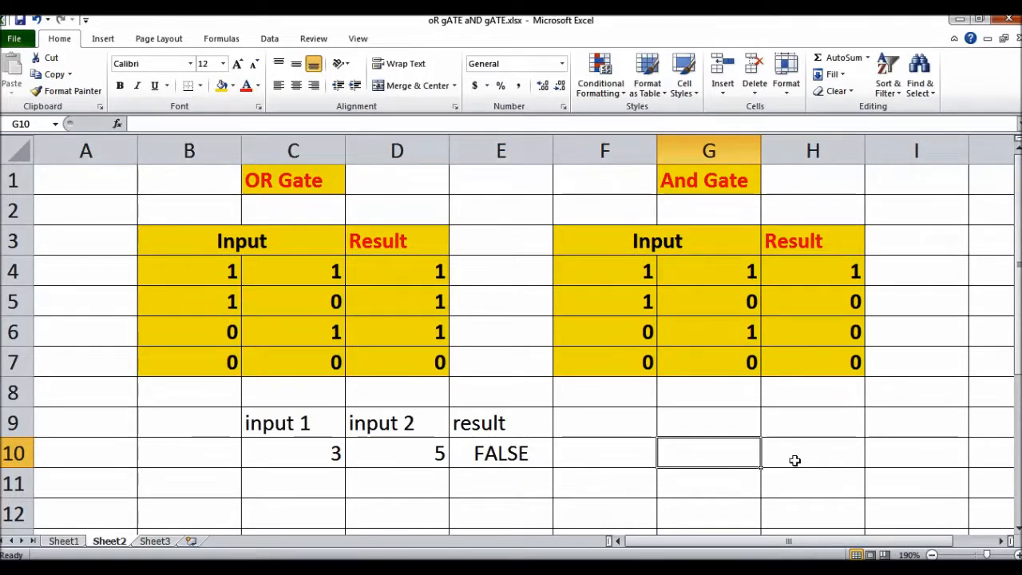
pyautogui.write('10')
pyautogui.press('BackSpace')
pyautogui.press('BackSpace')
pyautogui.write('6')
pyautogui.press('Tab')
pyautogui.write('8')
pyautogui.press('Tab')
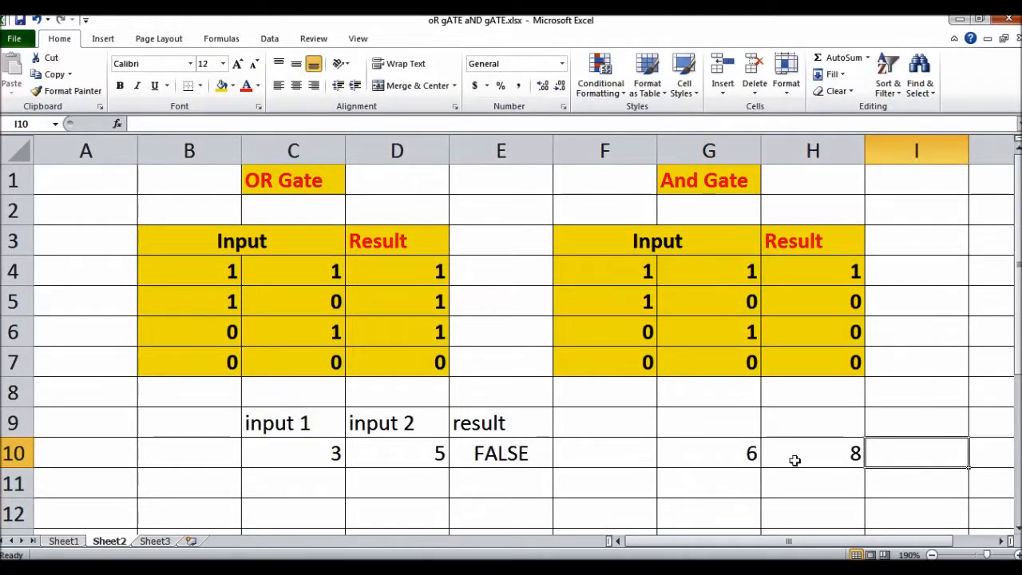
# Step: Enter the formula =AND(G10>5,H10>6) in cell I10 and review it against the two inputs
pyautogui.write('=and(')
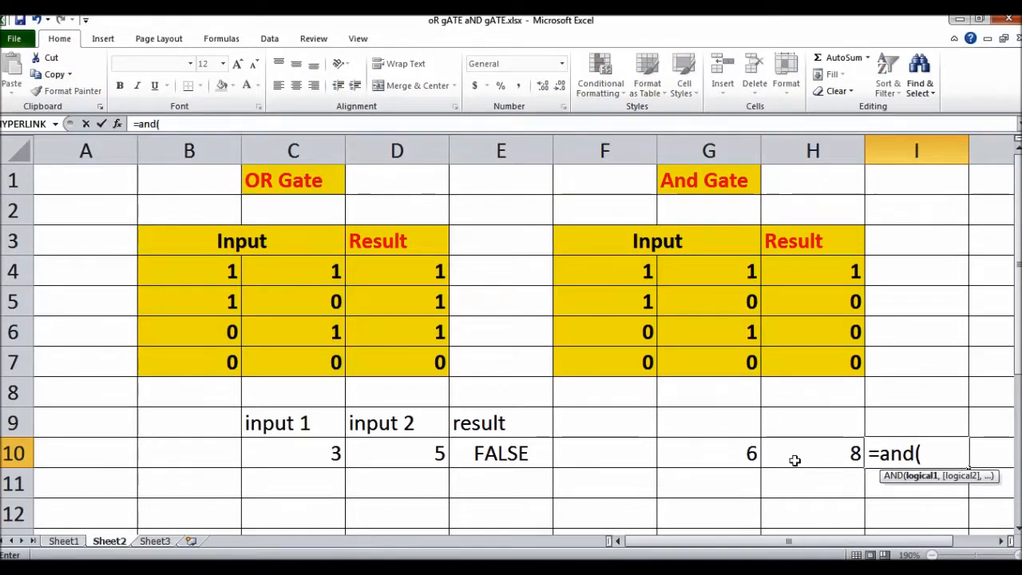
pyautogui.click(723, 455)
pyautogui.write('>5')
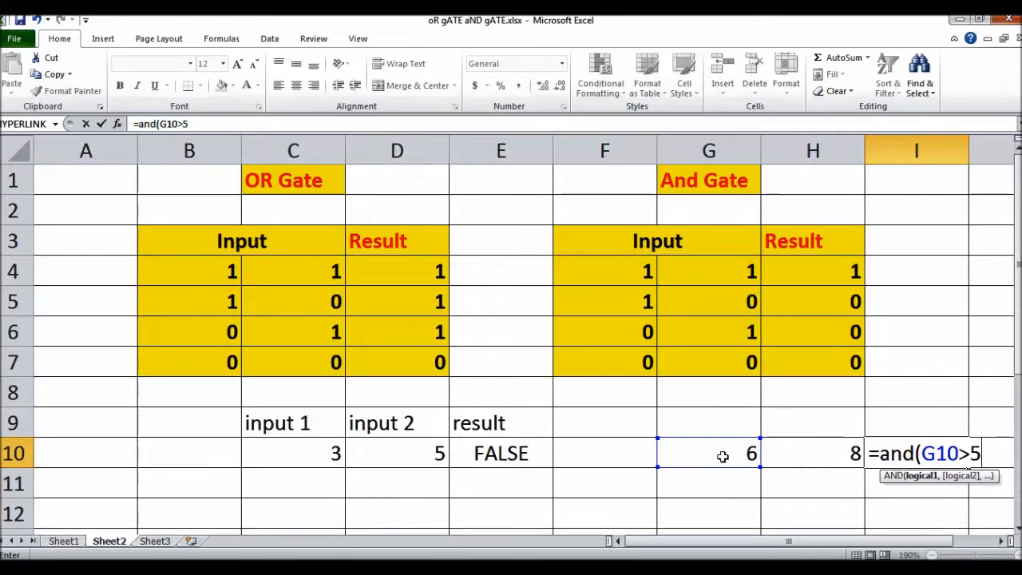
pyautogui.write(',')
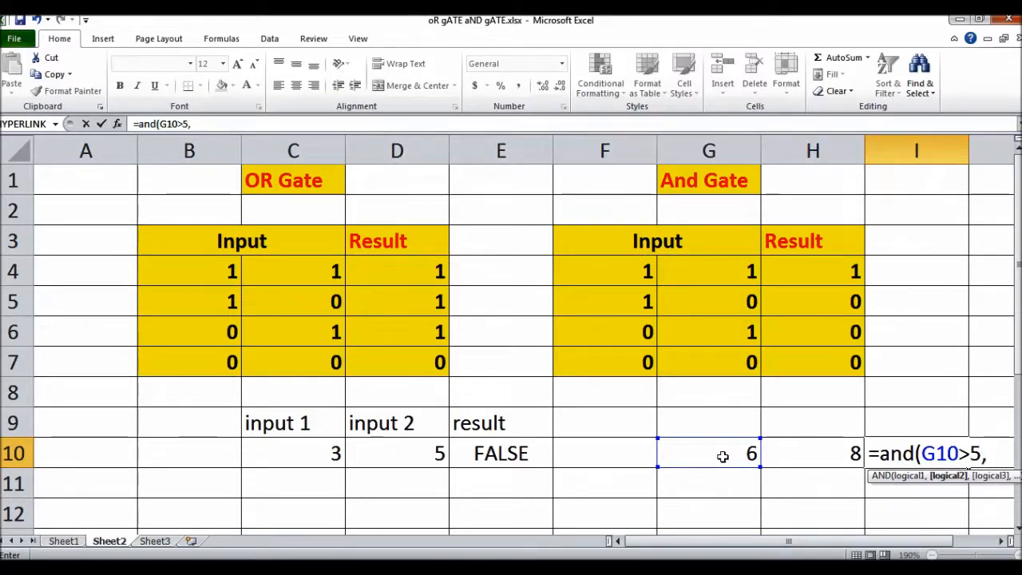
pyautogui.write('h10')
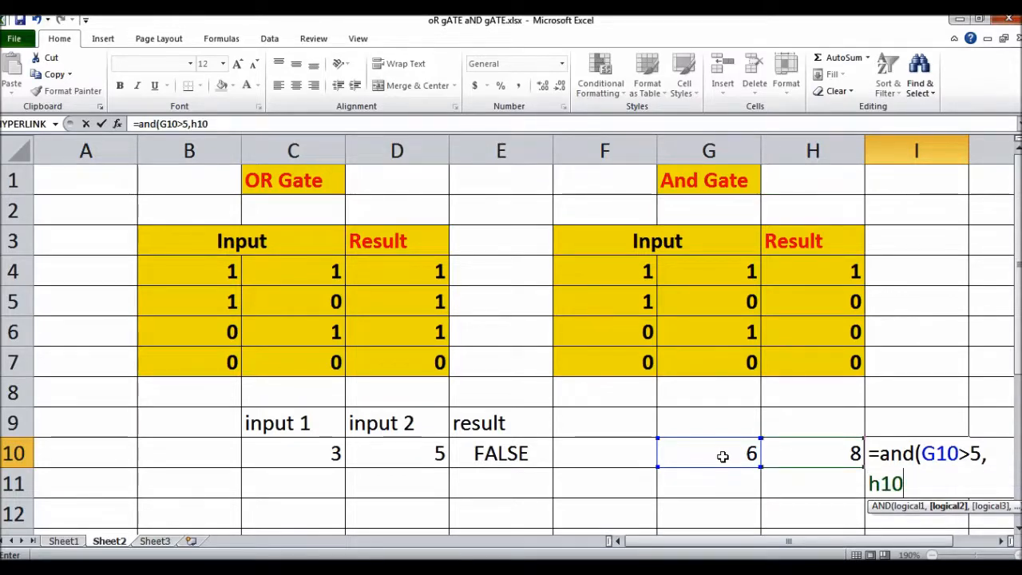
pyautogui.write('>5')
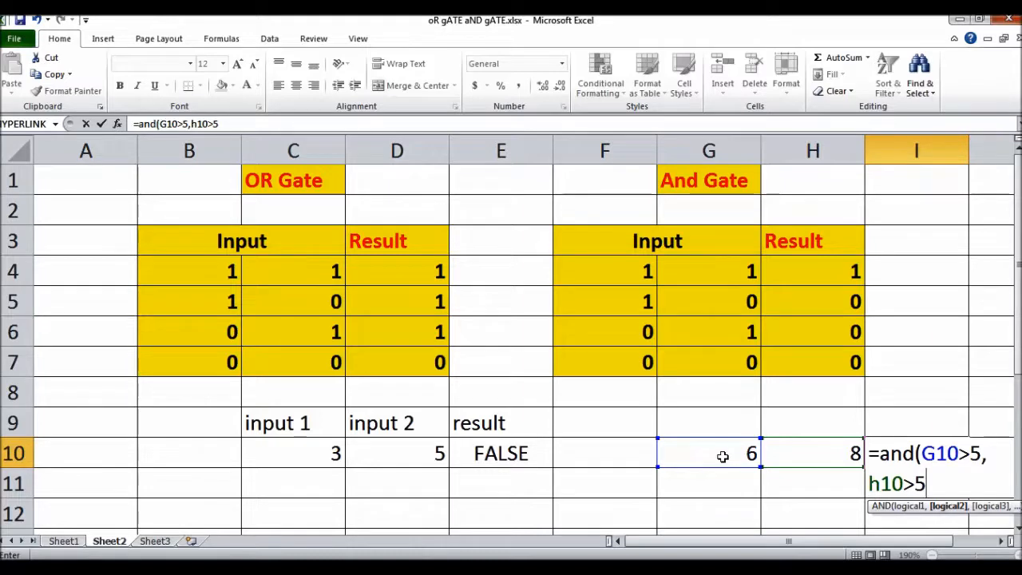
pyautogui.press('BackSpace')
pyautogui.write('6)')
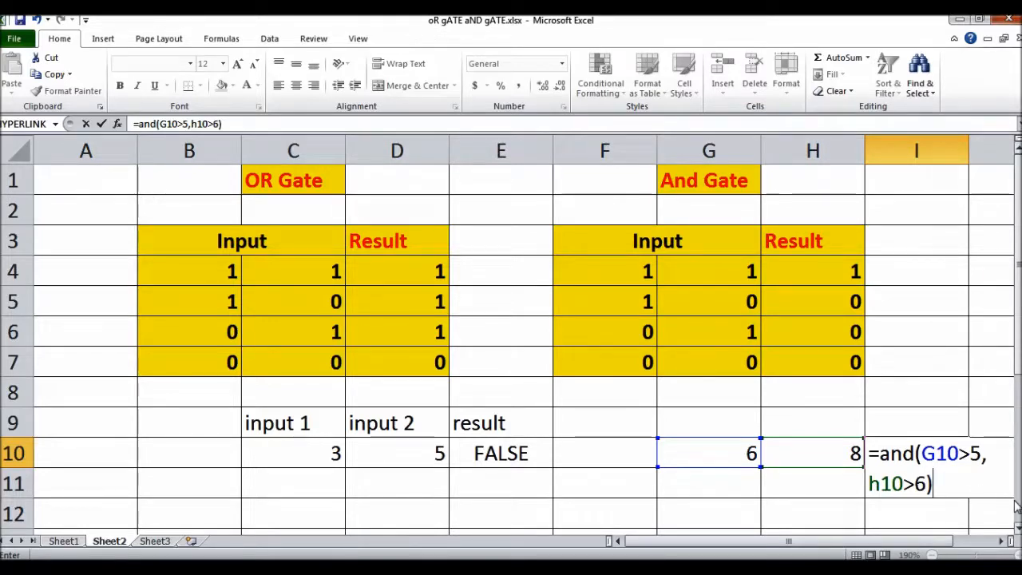
pyautogui.press('Return')
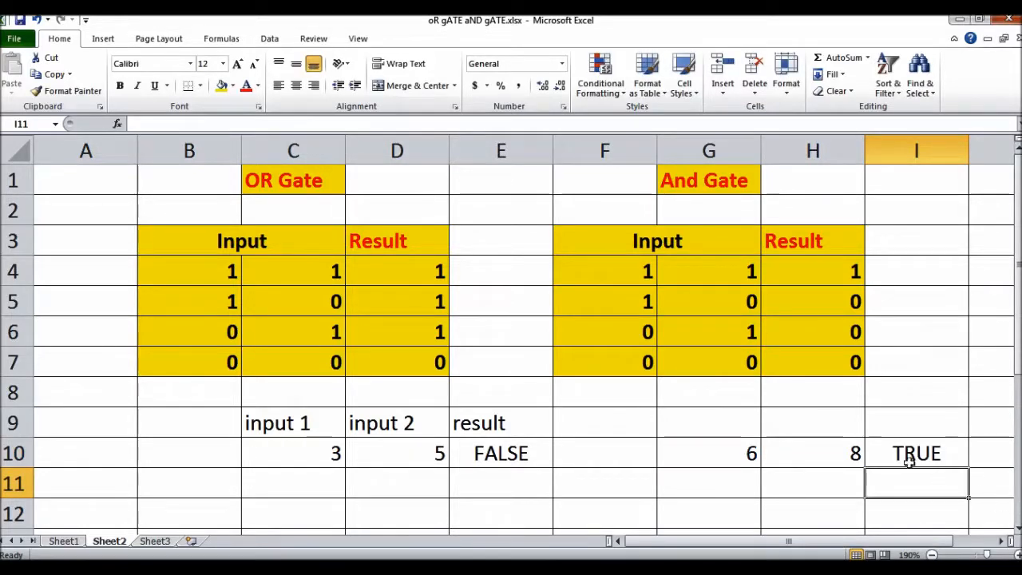
pyautogui.click(750, 453)
pyautogui.click(835, 452)
pyautogui.click(913, 452)
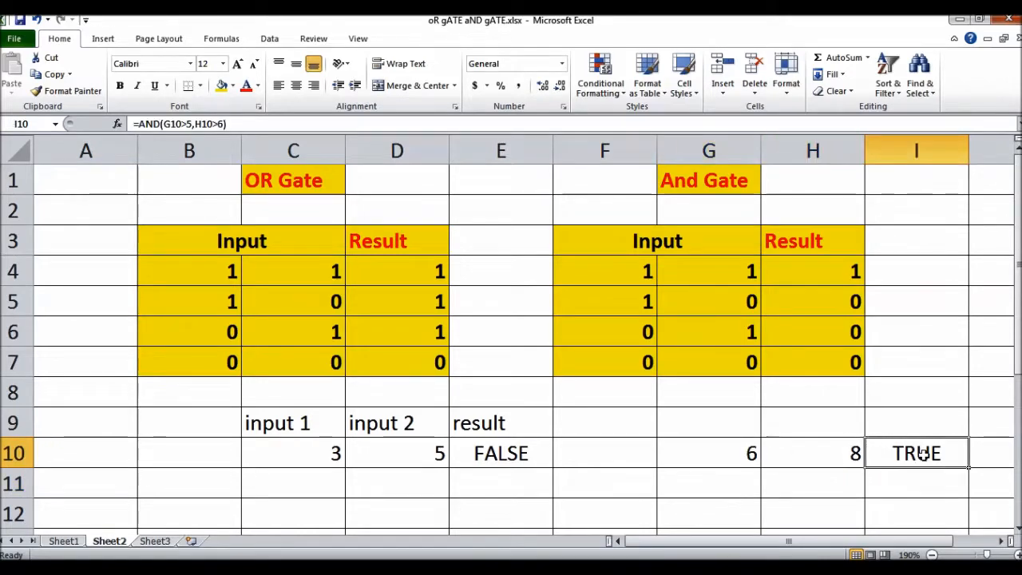
# Step: Change the second condition of the AND formula in I10 to H10>10
pyautogui.doubleClick(945, 453)
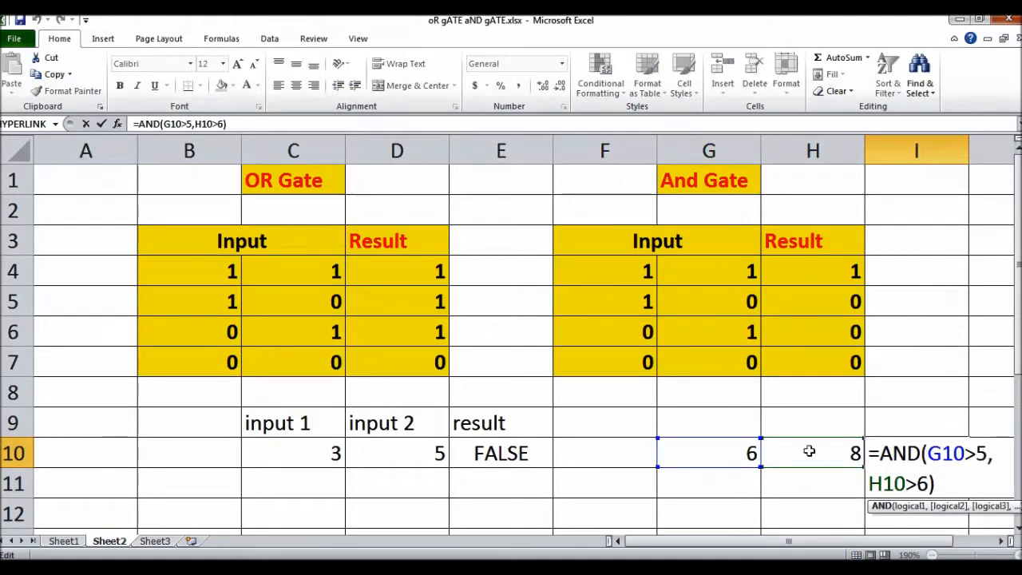
pyautogui.click(933, 483)
pyautogui.click(933, 484)
pyautogui.press('BackSpace')
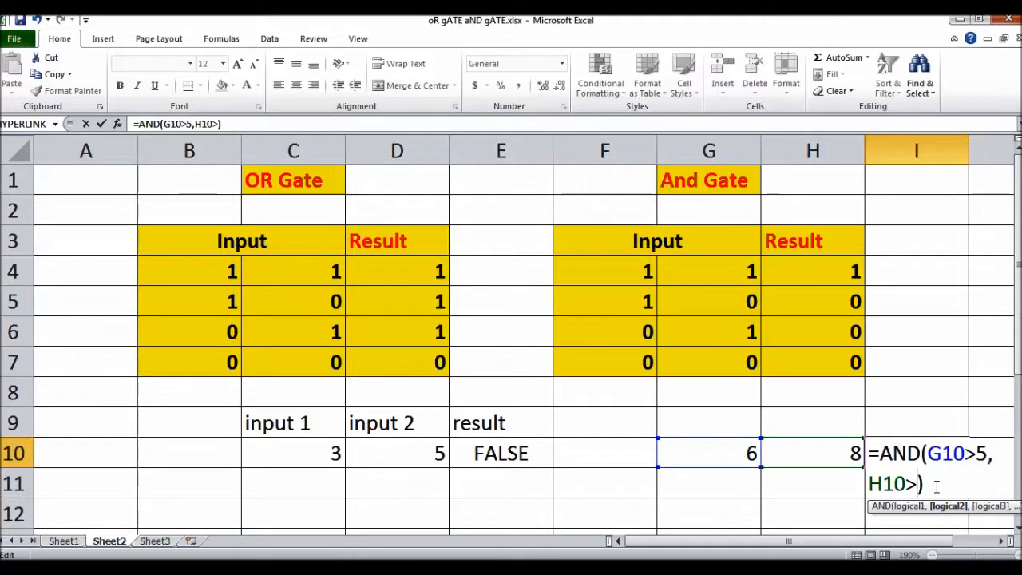
pyautogui.write('10')
pyautogui.press('Return')
pyautogui.press('Up')
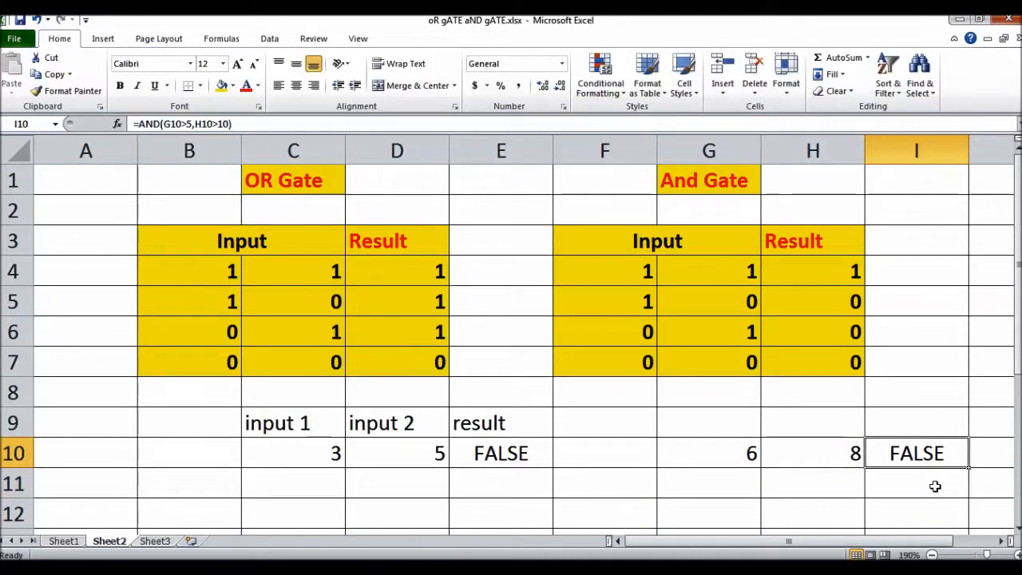
# Step: Change the second condition in I10 to H10>12 and compare the formula with the first row of the AND gate truth table
pyautogui.doubleClick(948, 454)
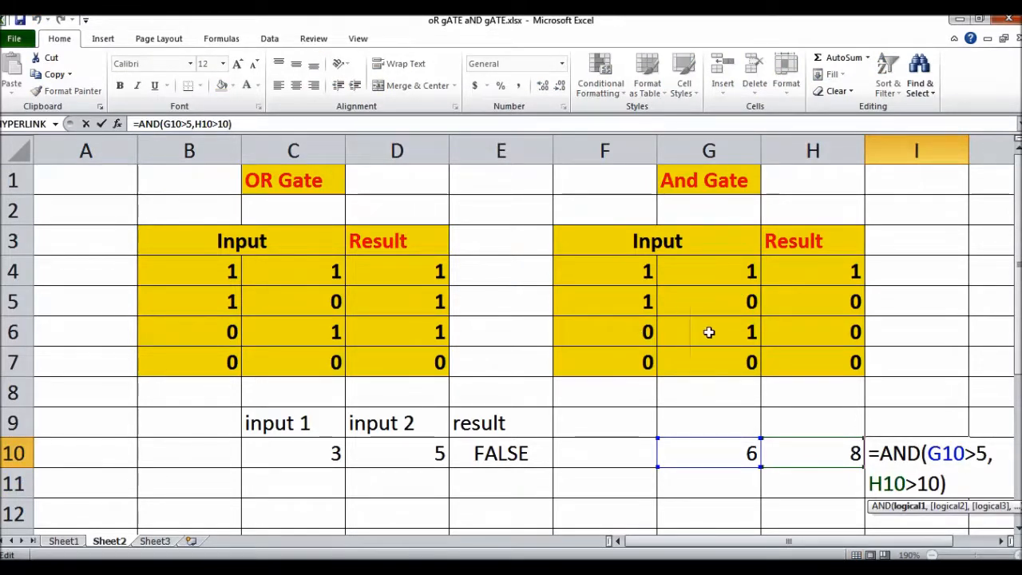
pyautogui.click(936, 489)
pyautogui.press('BackSpace')
pyautogui.write('2')
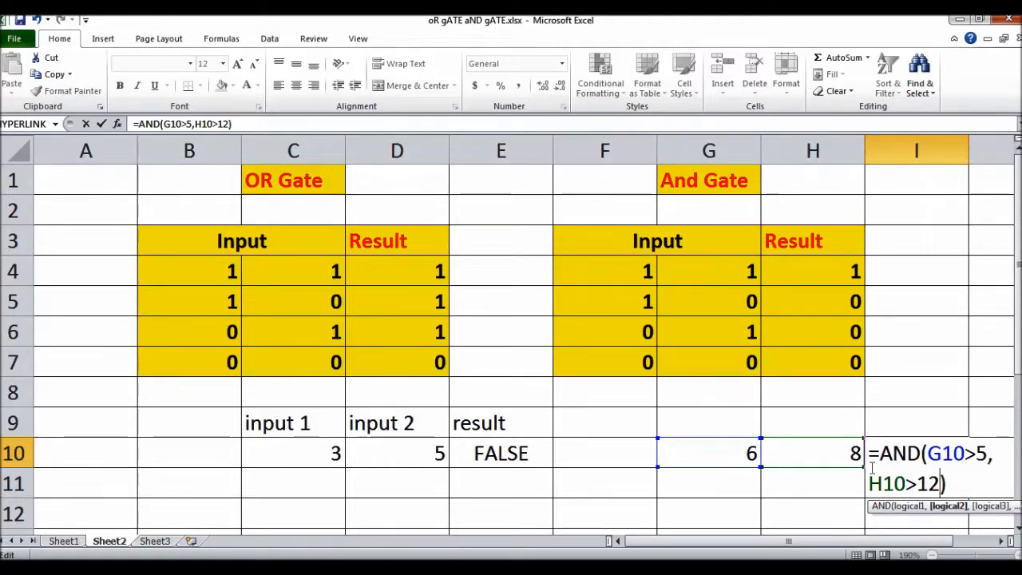
pyautogui.click(956, 481)
pyautogui.press('Return')
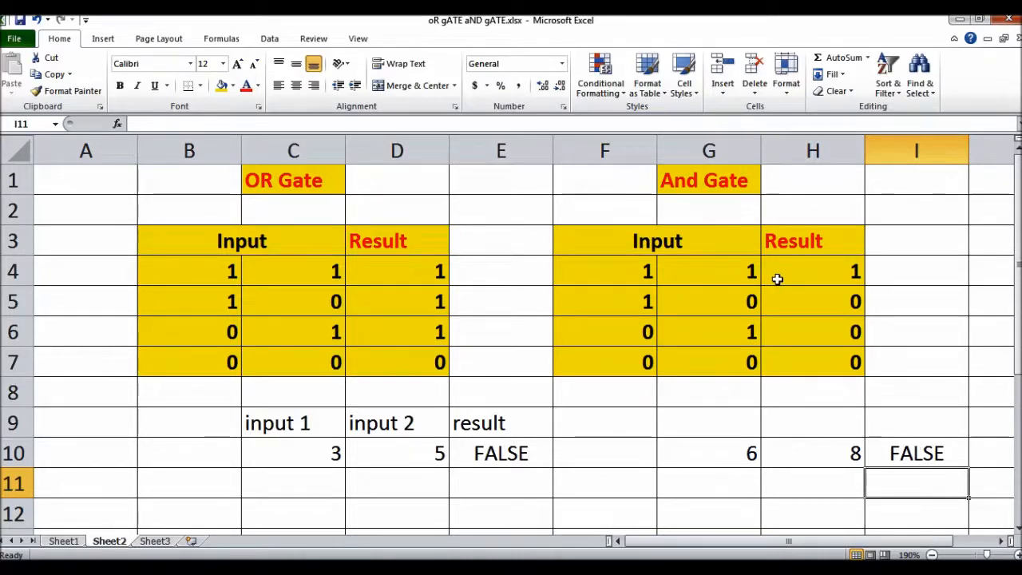
pyautogui.click(661, 276)
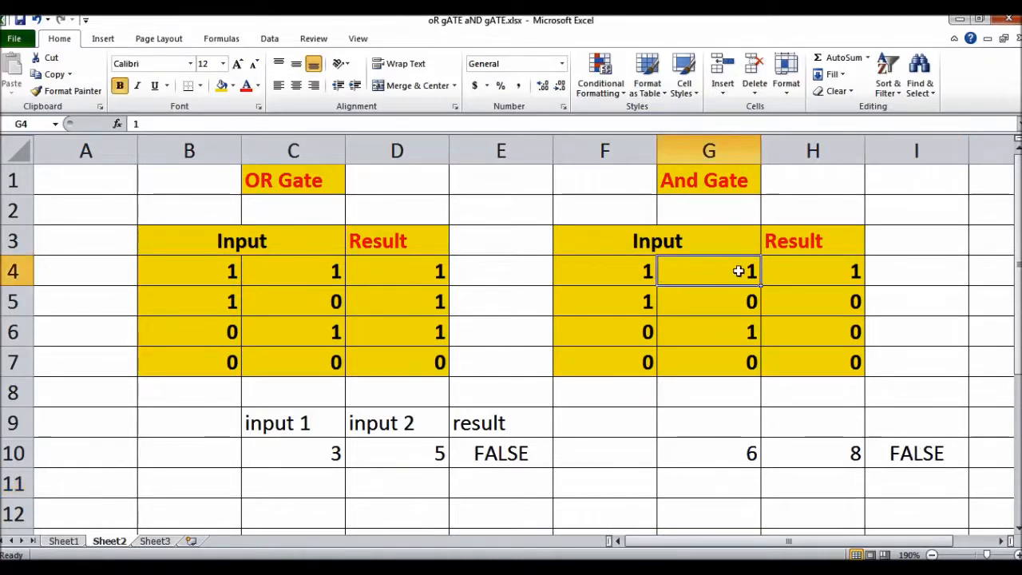
pyautogui.click(809, 272)
pyautogui.click(623, 267)
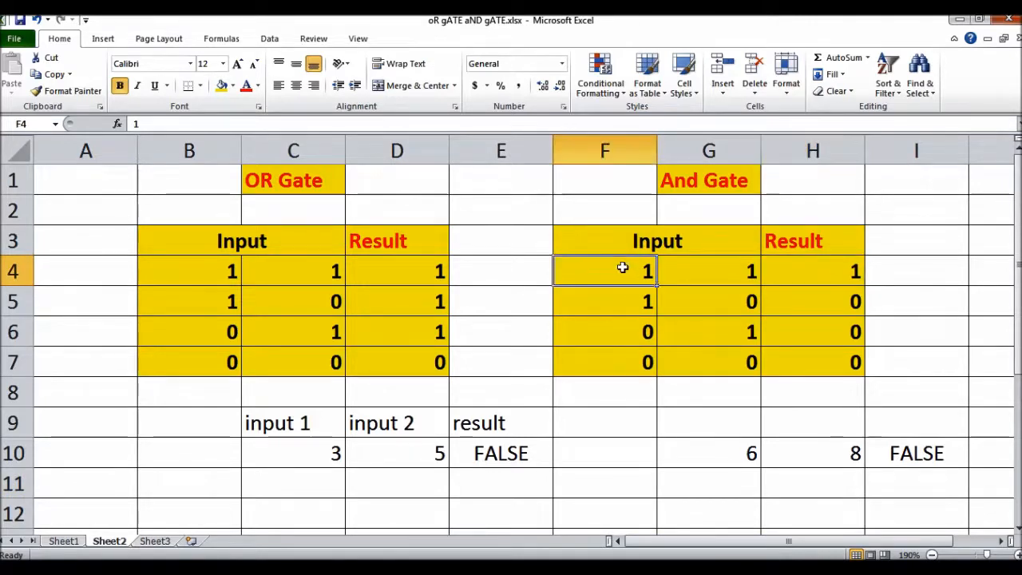
pyautogui.click(690, 270)
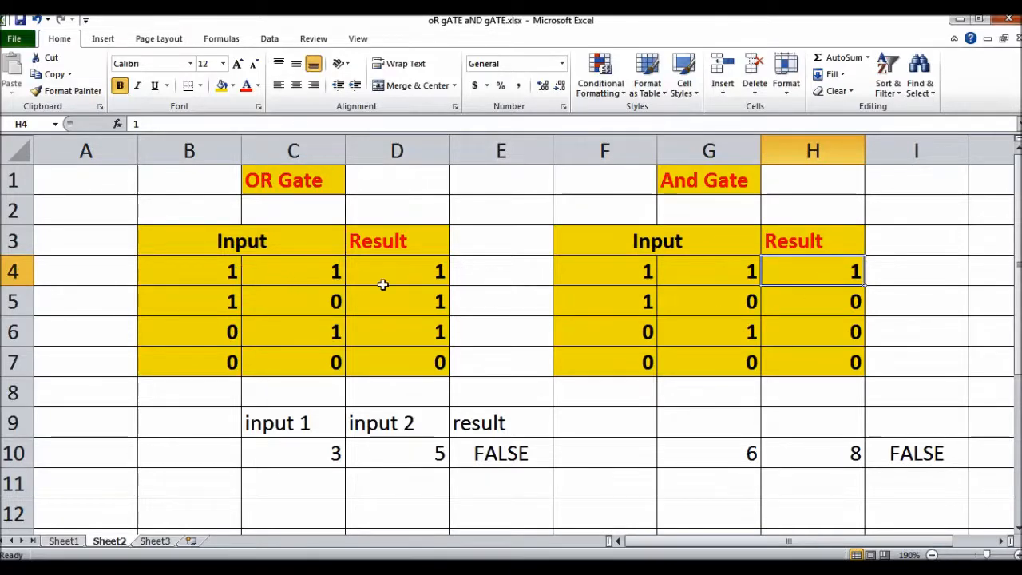
# Step: On Sheet1, set the first student's Chemistry mark in F3 to 56
pyautogui.click(64, 541)
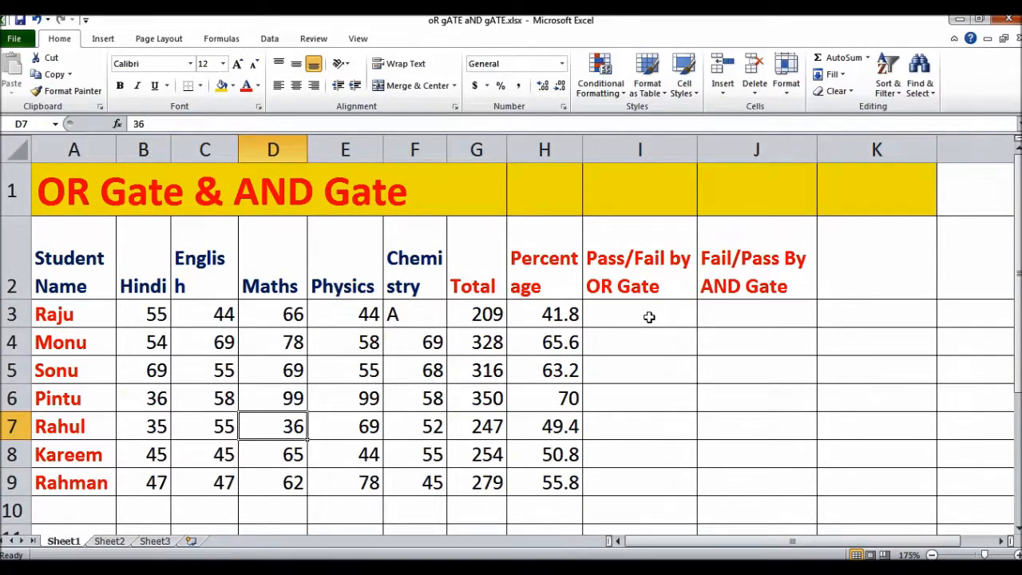
pyautogui.click(649, 317)
pyautogui.click(725, 317)
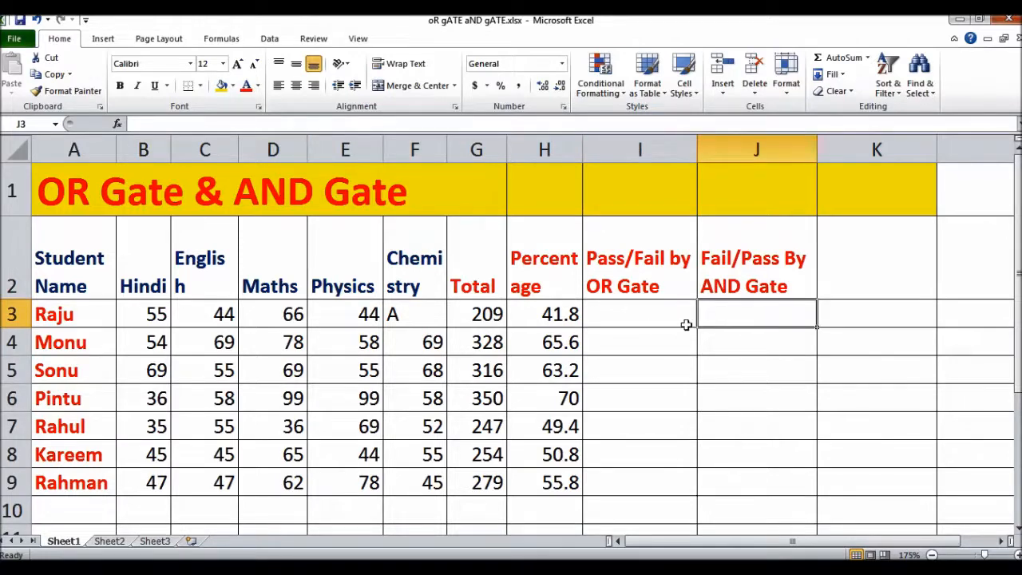
pyautogui.click(621, 314)
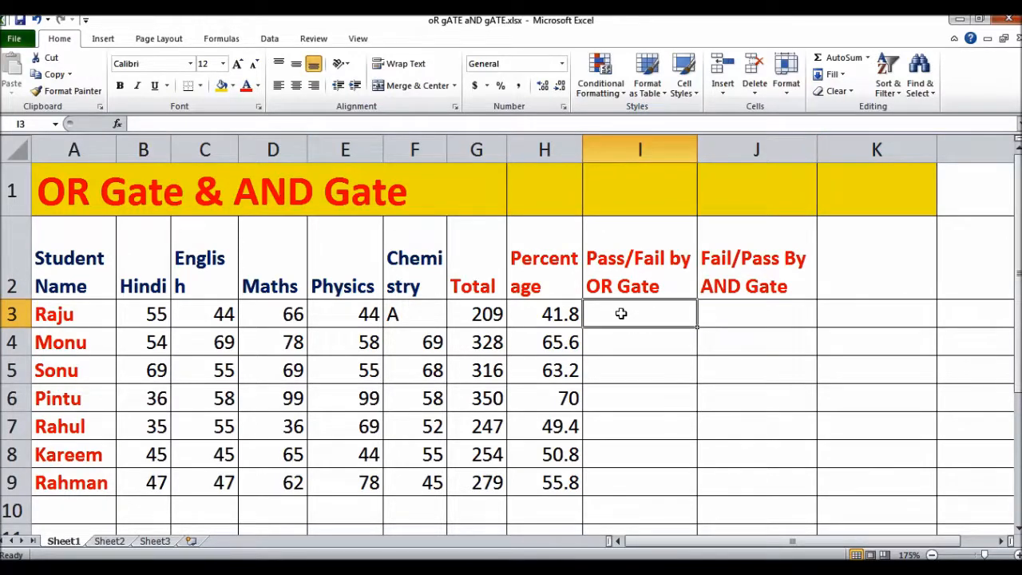
pyautogui.click(407, 318)
pyautogui.write('56')
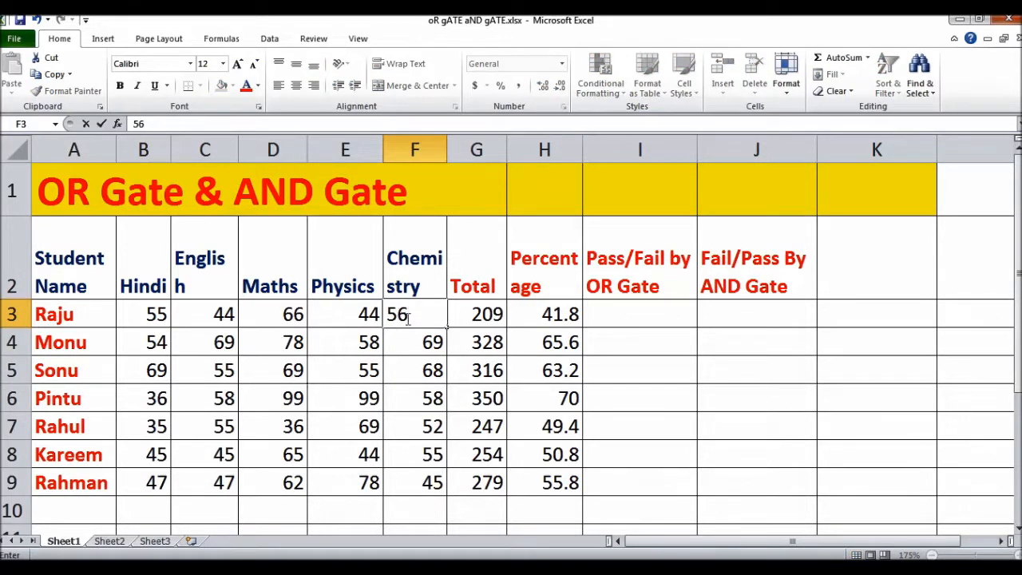
pyautogui.press('Tab')
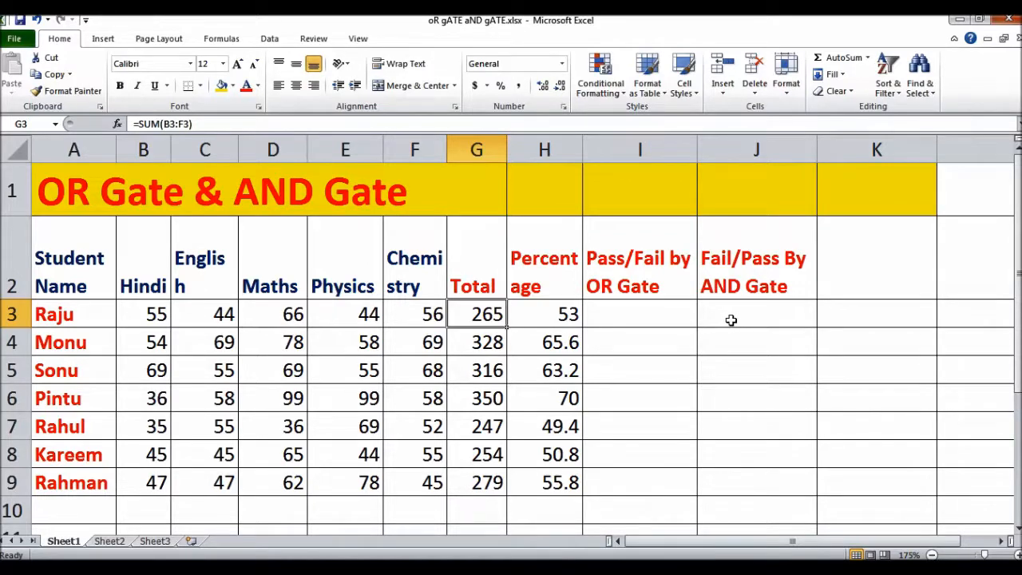
# Step: Start an IF formula in I3 with the test OR(B3<33,C3<33,D3<33,E3<33,F3<33)
pyautogui.click(632, 315)
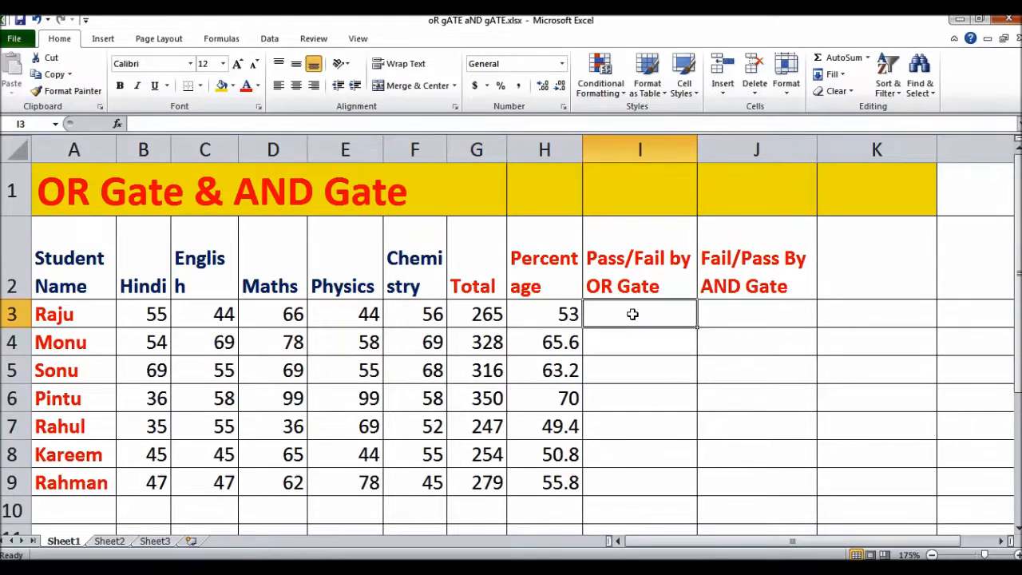
pyautogui.write('=if(or(')
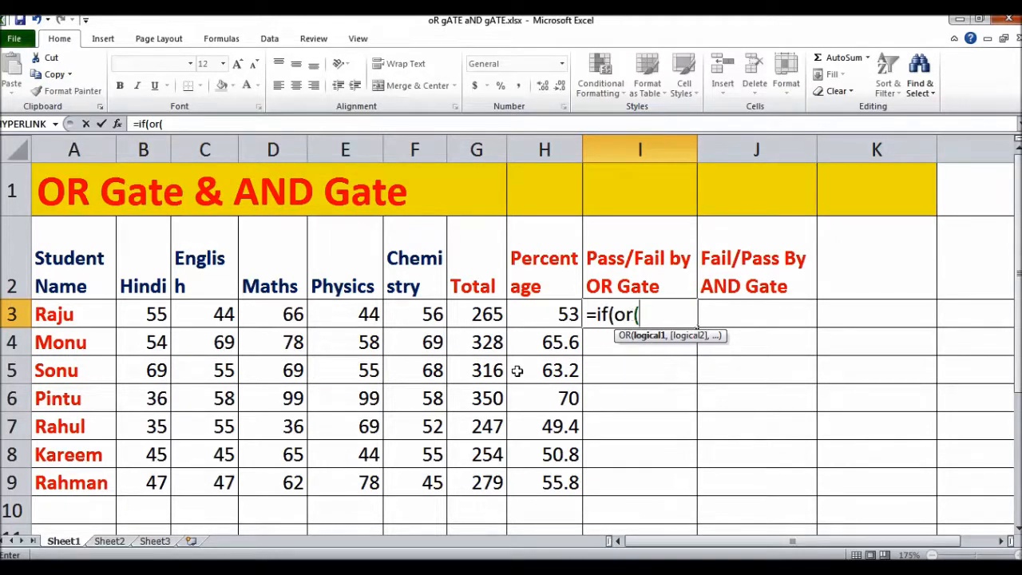
pyautogui.click(140, 315)
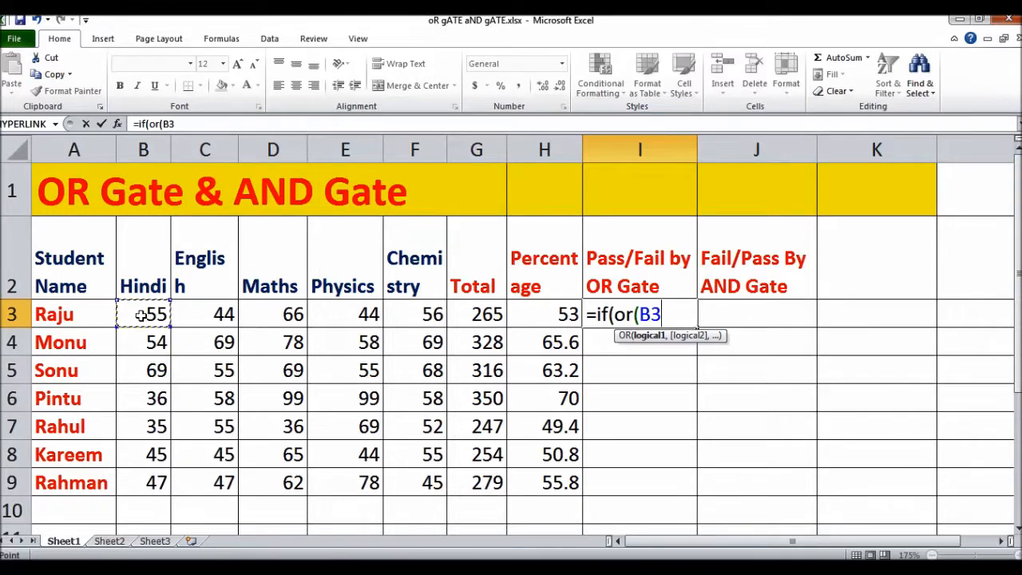
pyautogui.write('<33,c3')
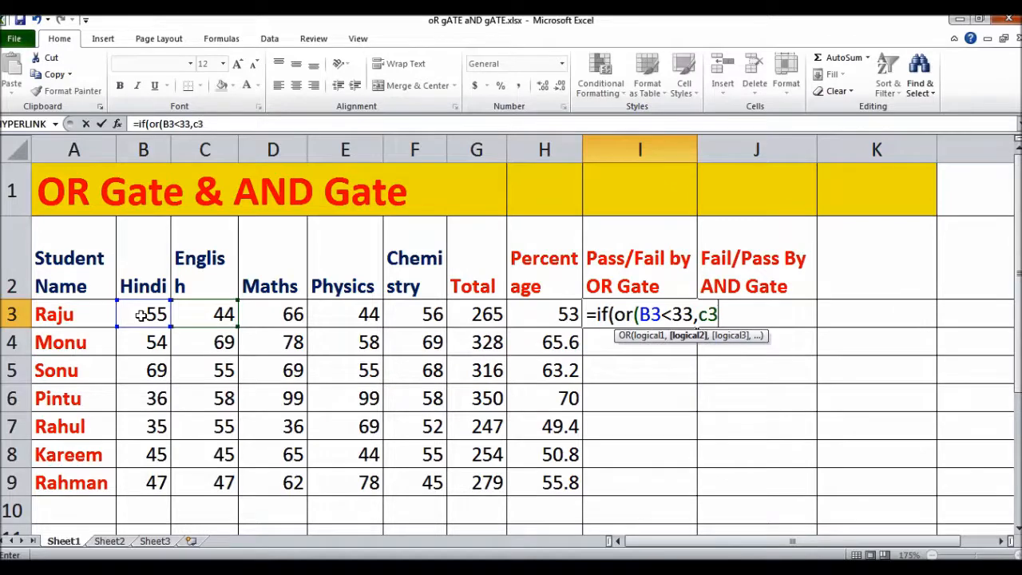
pyautogui.write('<33')
pyautogui.write(',d')
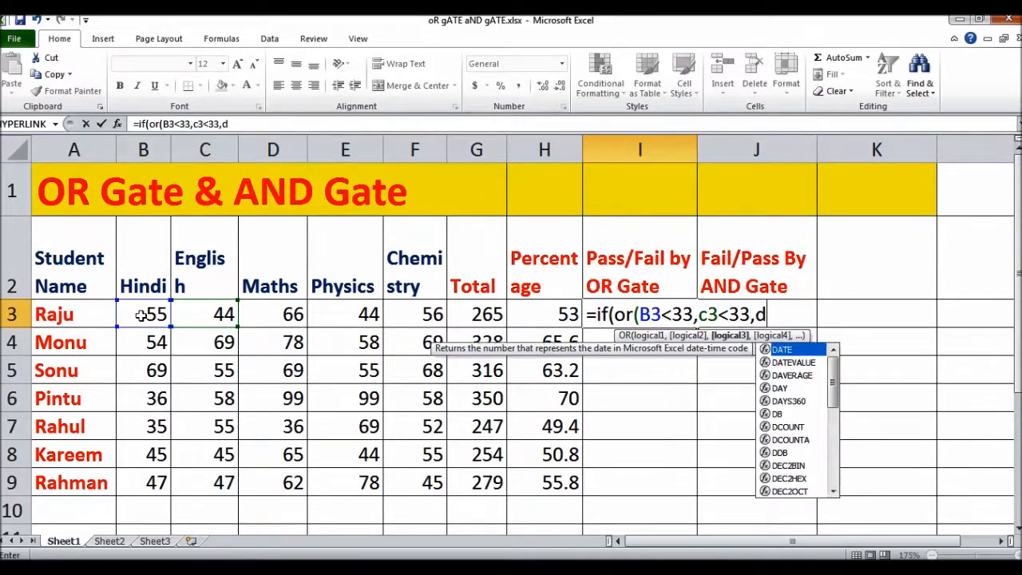
pyautogui.write('3<33,')
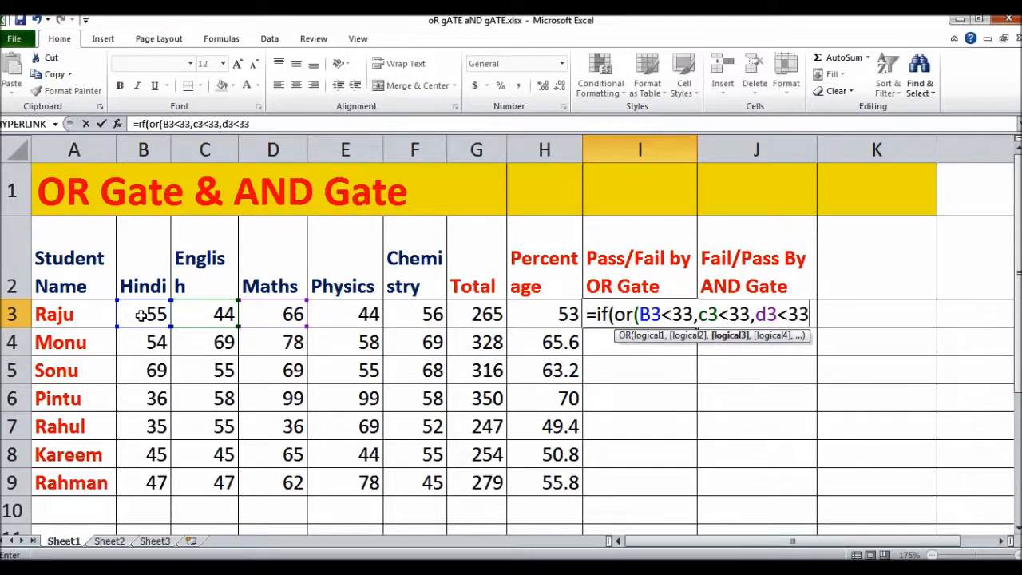
pyautogui.write('e')
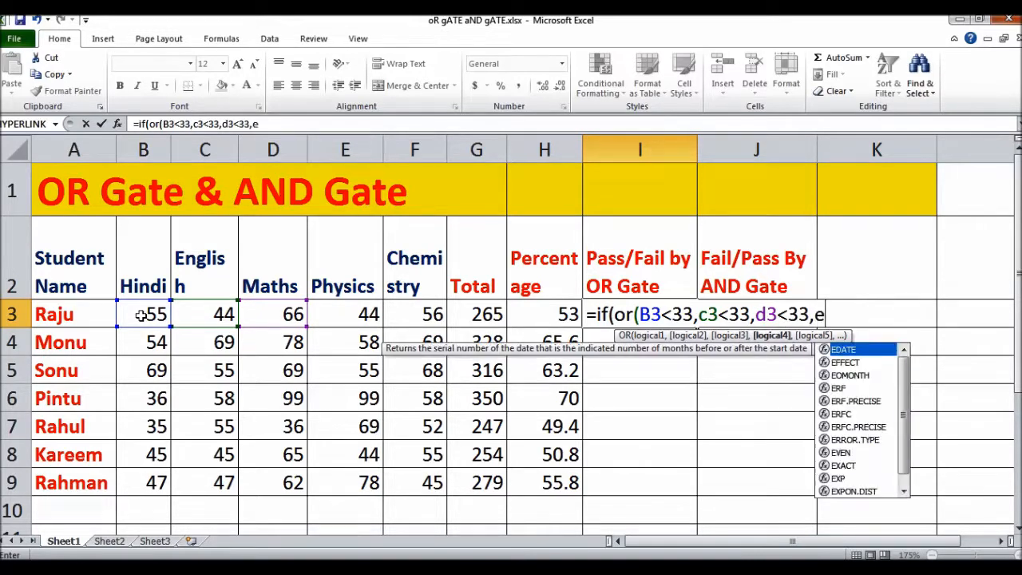
pyautogui.write('3<33,')
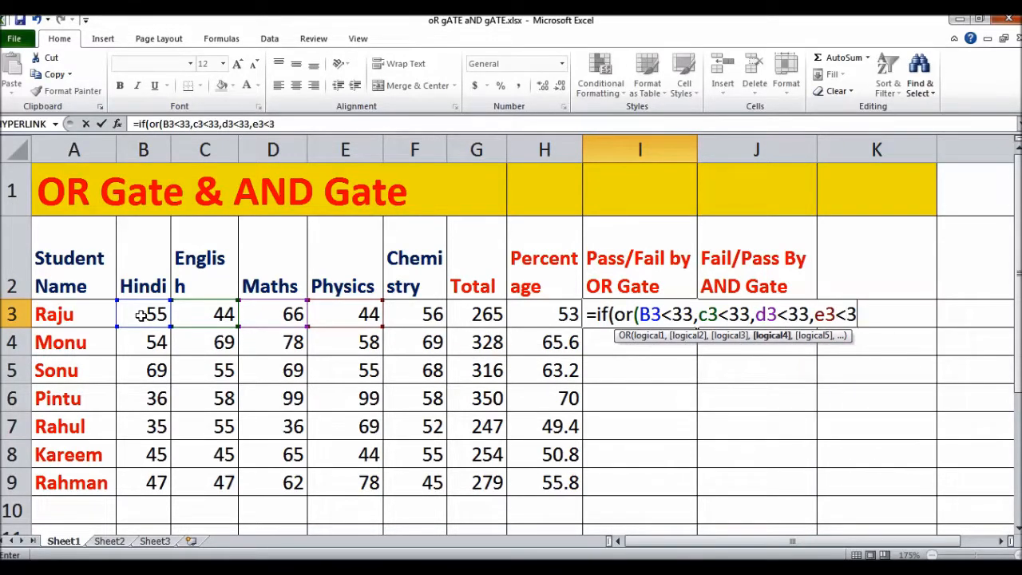
pyautogui.write('f3')
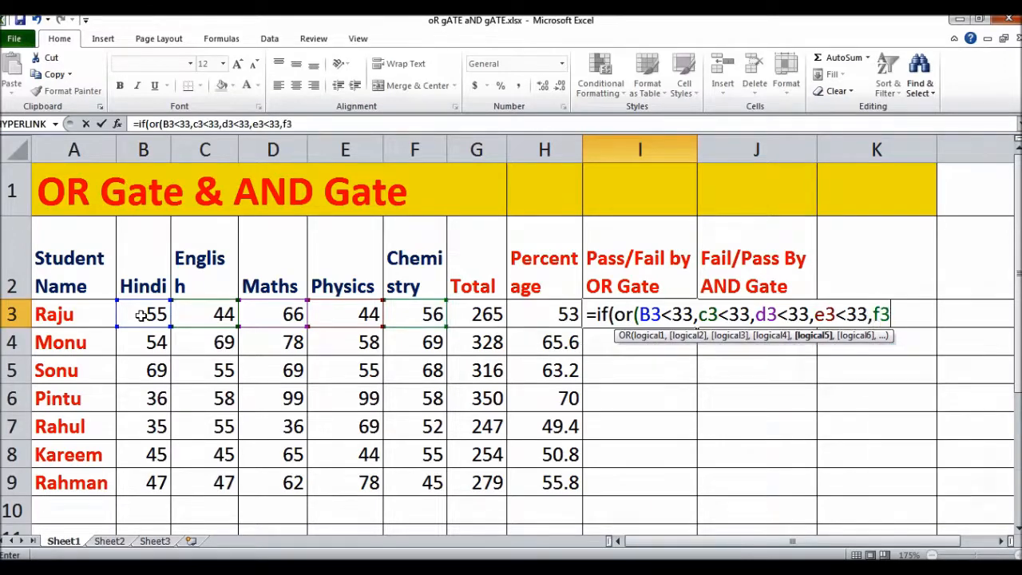
pyautogui.write('<33)')
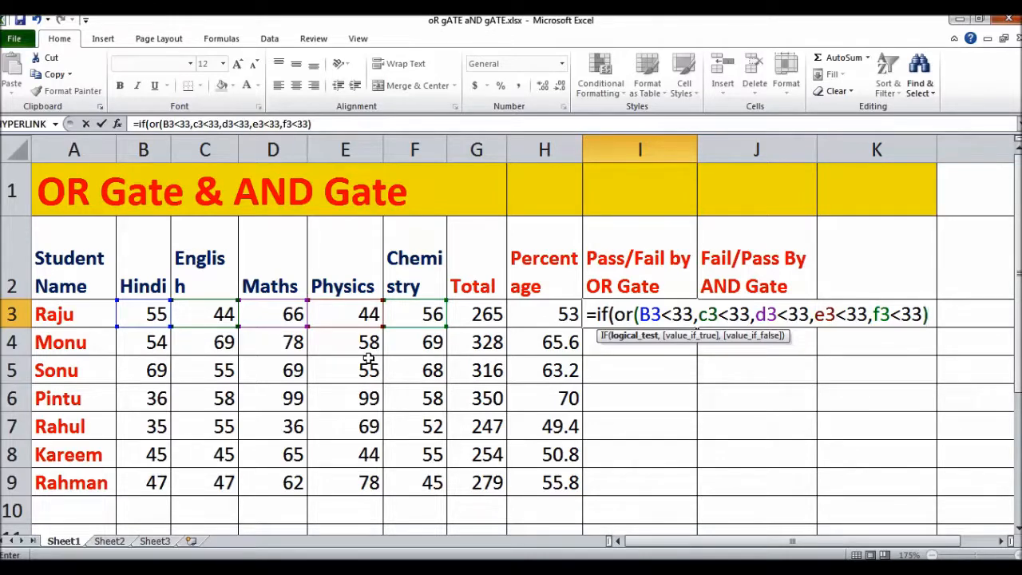
# Step: Complete the I3 formula with "Fail" as the value if true and "Pass" as the value if false
pyautogui.write(',"Fail","P')
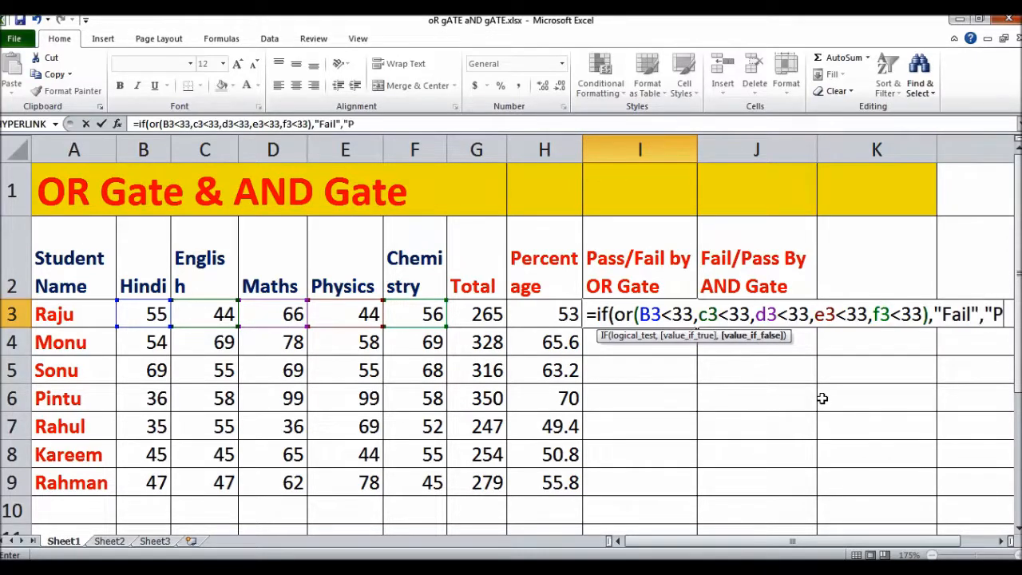
pyautogui.write('ass"')
pyautogui.press('Return')
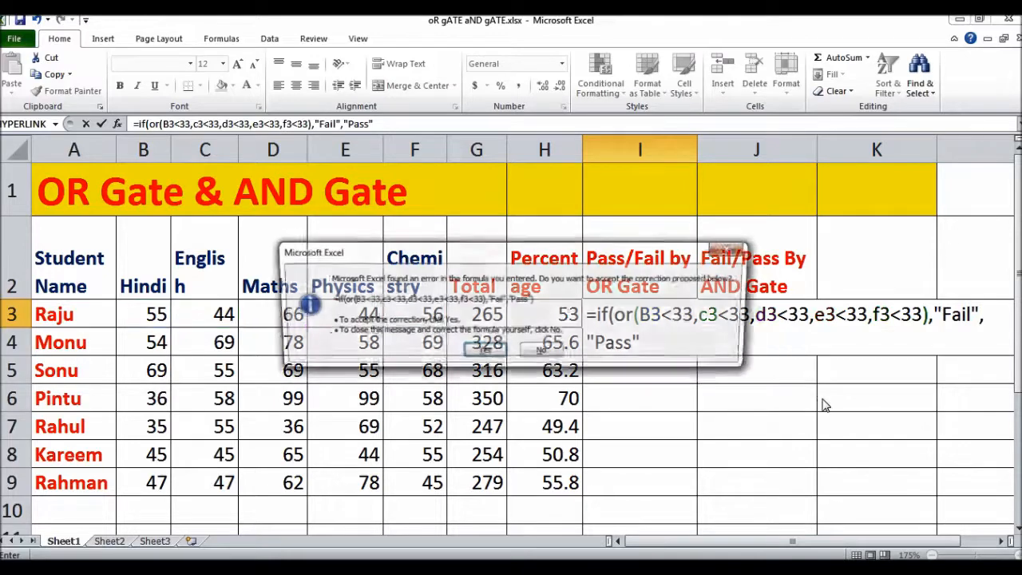
pyautogui.press('Return')
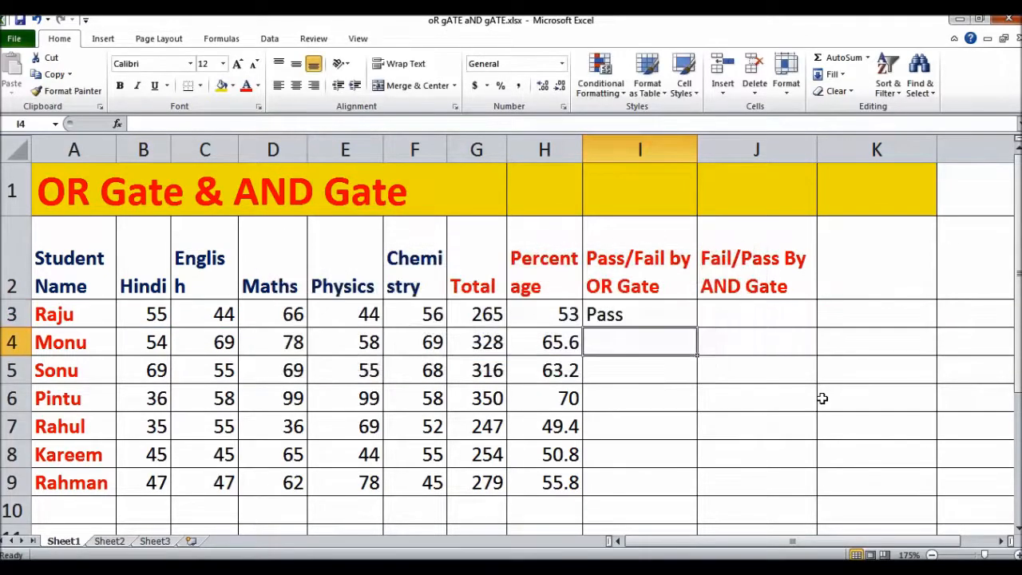
pyautogui.press('Up')
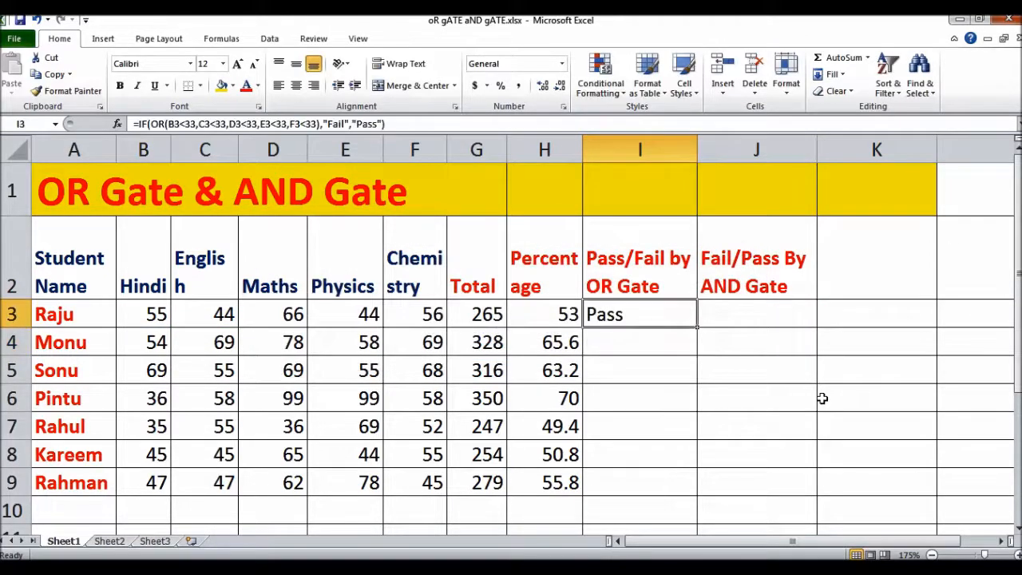
# Step: Set the first student's English mark in C3 to 22
pyautogui.click(202, 318)
pyautogui.write('22')
pyautogui.press('Return')
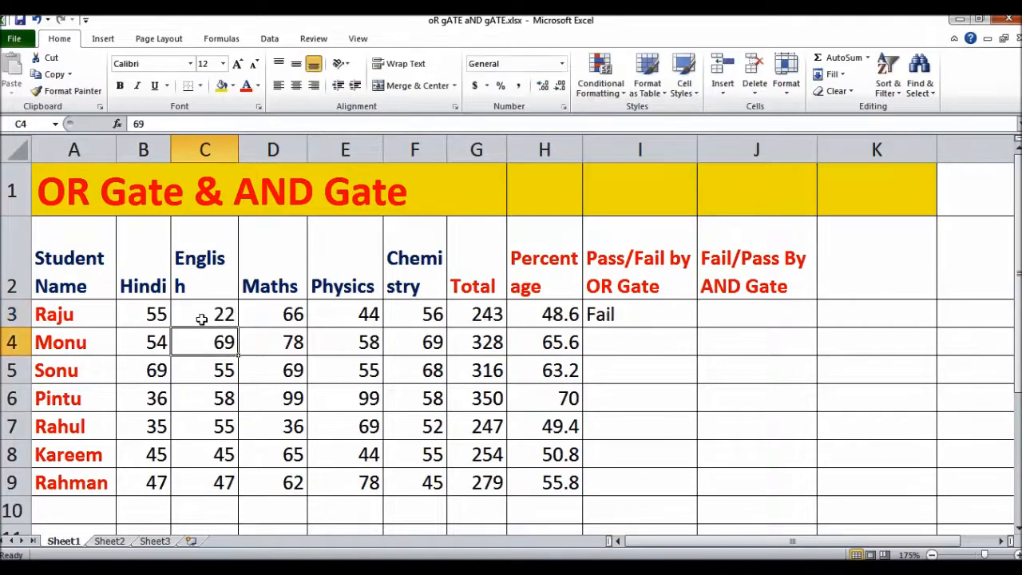
pyautogui.click(202, 318)
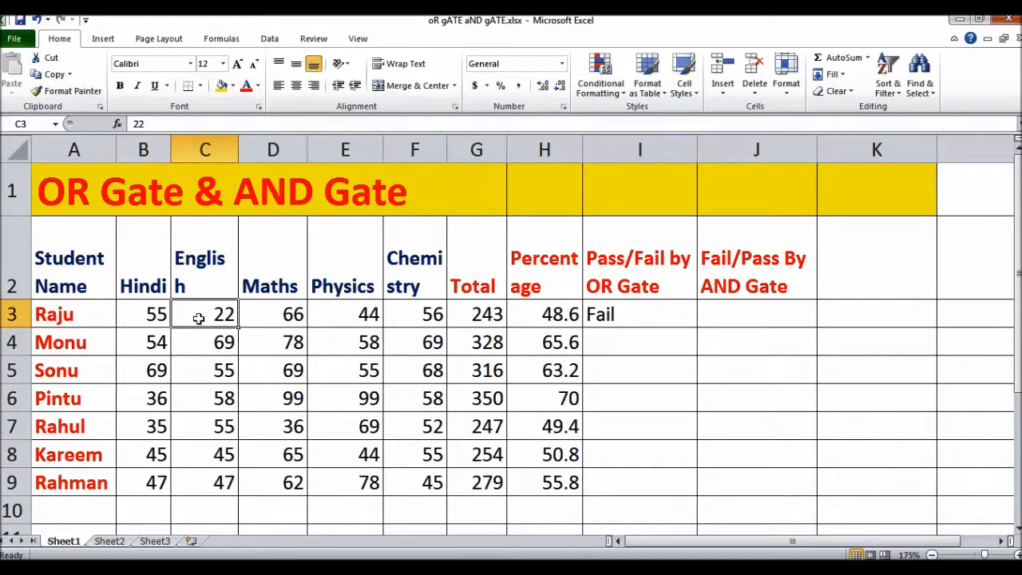
# Step: Review the conditions and "Fail" value of the I3 formula without changing it, and fill it down to I9
pyautogui.click(628, 322)
pyautogui.doubleClick(630, 322)
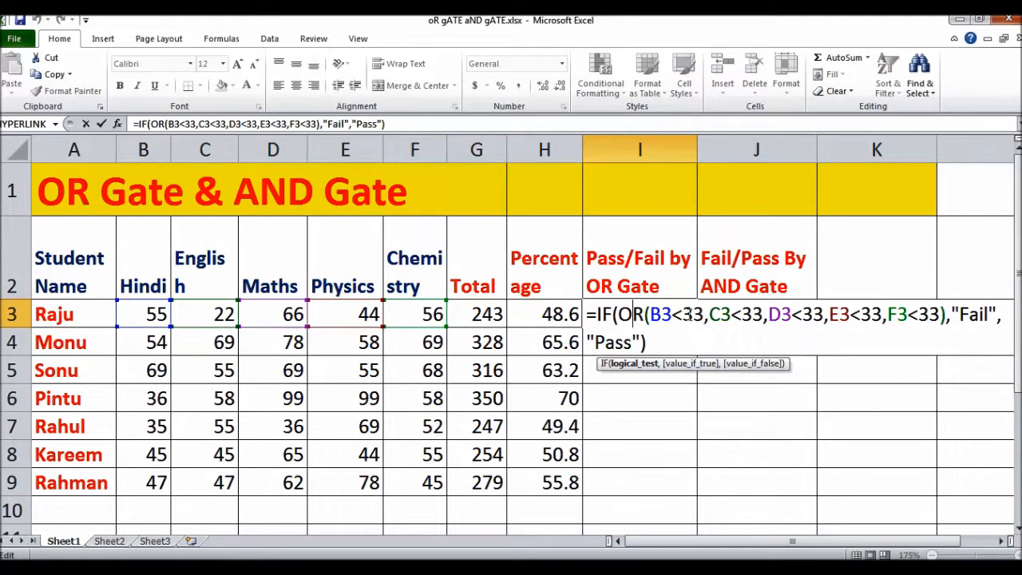
pyautogui.moveTo(650, 315); pyautogui.dragTo(768, 315)
pyautogui.moveTo(951, 314); pyautogui.dragTo(997, 315)
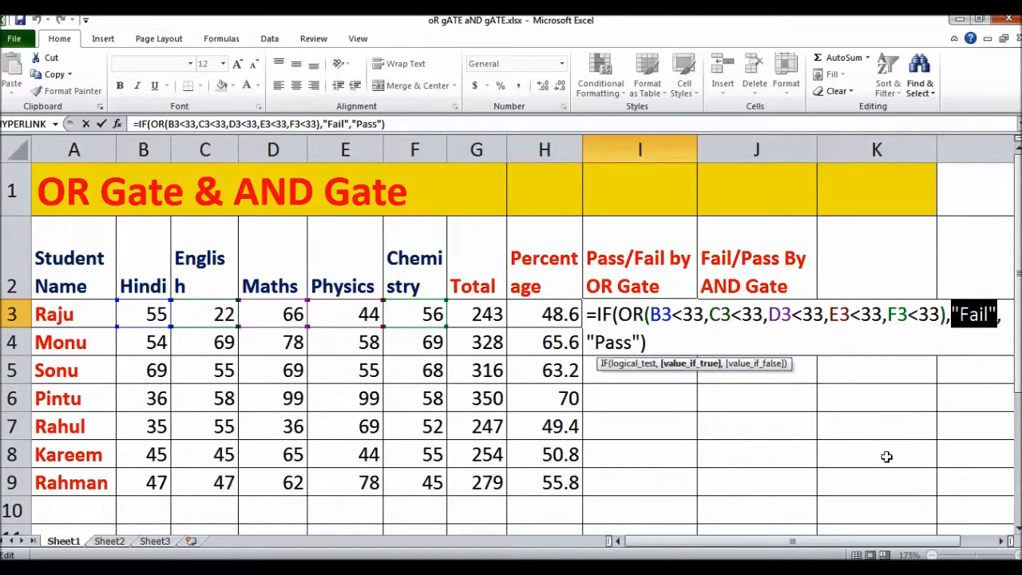
pyautogui.click(811, 454)
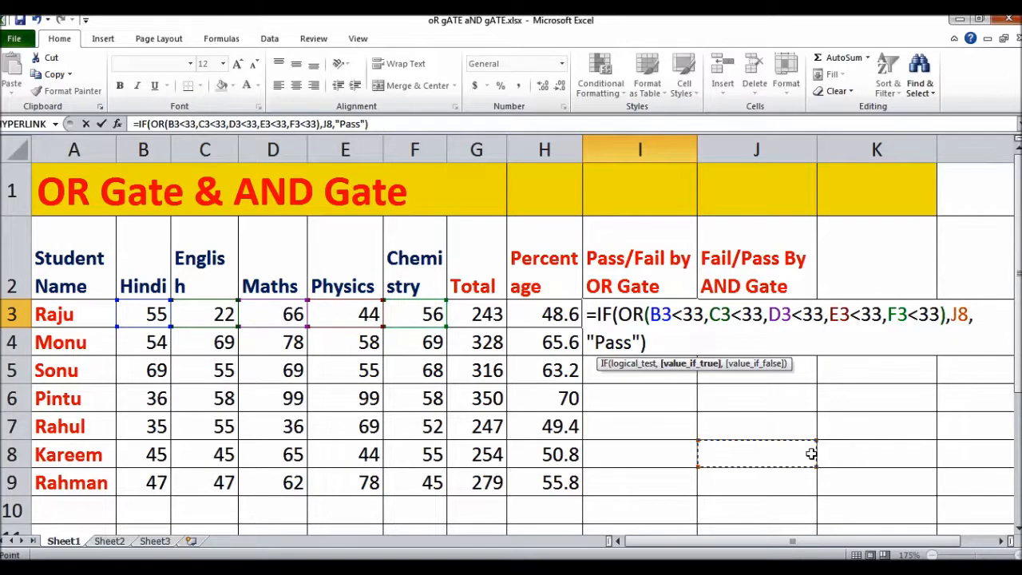
pyautogui.press('Escape')
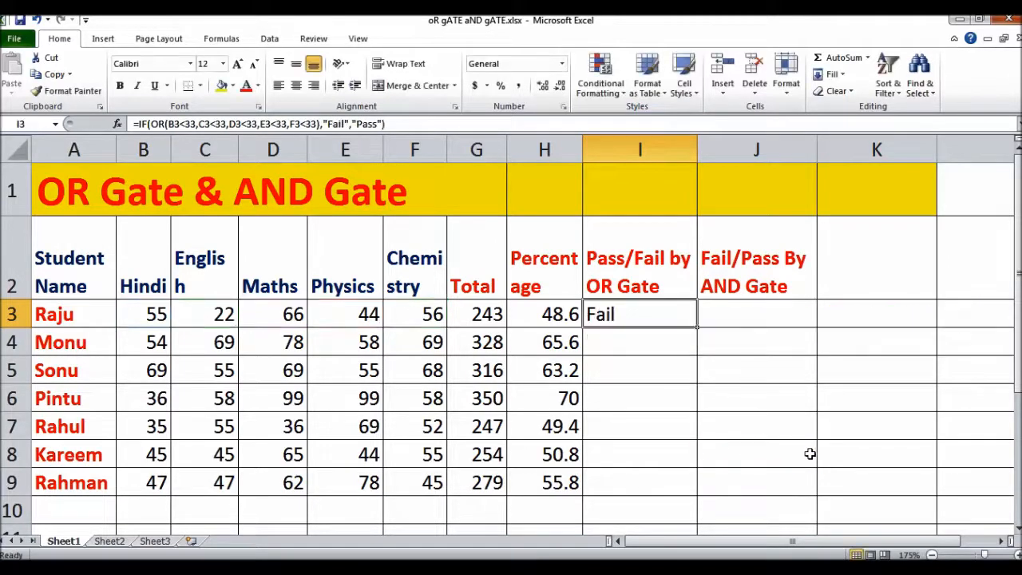
pyautogui.doubleClick(697, 328)
# Step: Start an IF formula in J3 with an AND test whose first condition is B3>=33
pyautogui.click(727, 311)
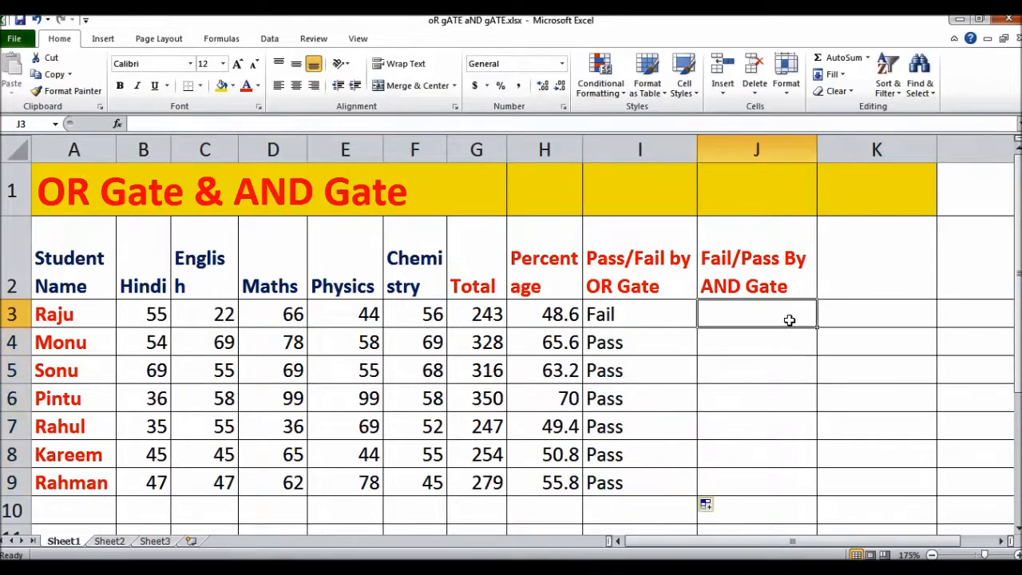
pyautogui.write('=i')
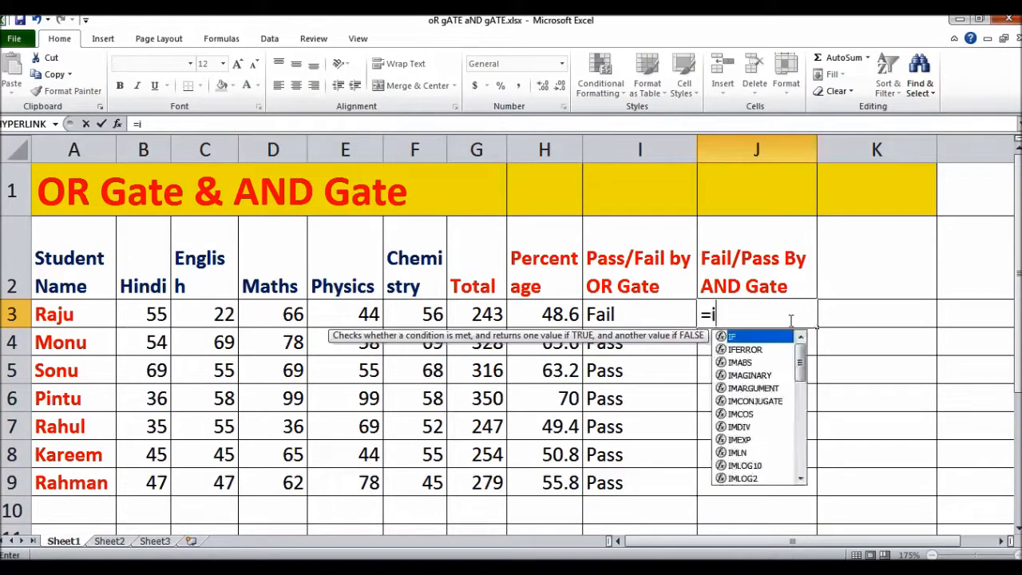
pyautogui.write('f(and(')
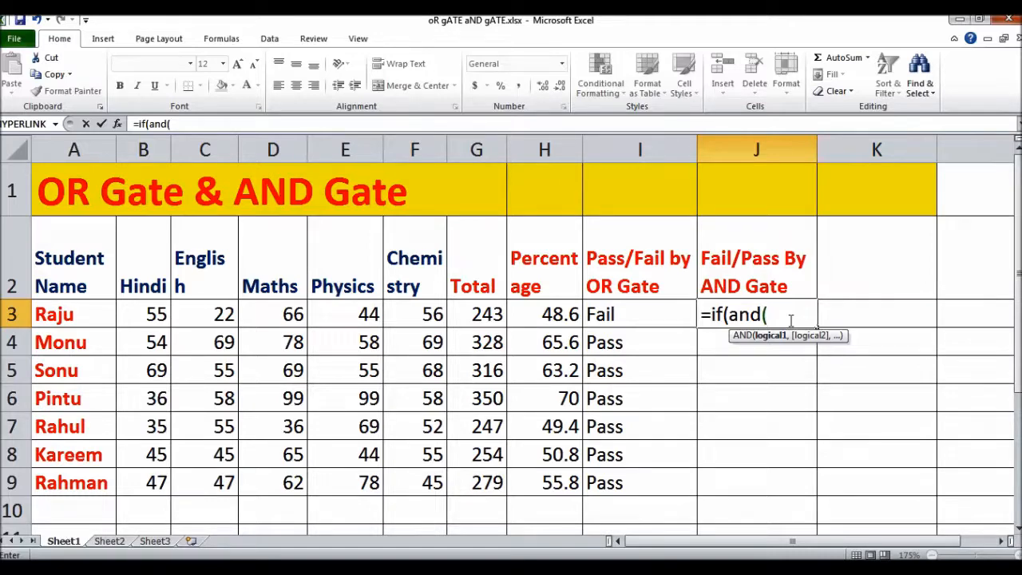
pyautogui.write('c')
pyautogui.write('3')
pyautogui.press('BackSpace')
pyautogui.press('BackSpace')
pyautogui.write('b3<')
pyautogui.press('BackSpace')
pyautogui.write('>33')
pyautogui.press('BackSpace')
pyautogui.press('BackSpace')
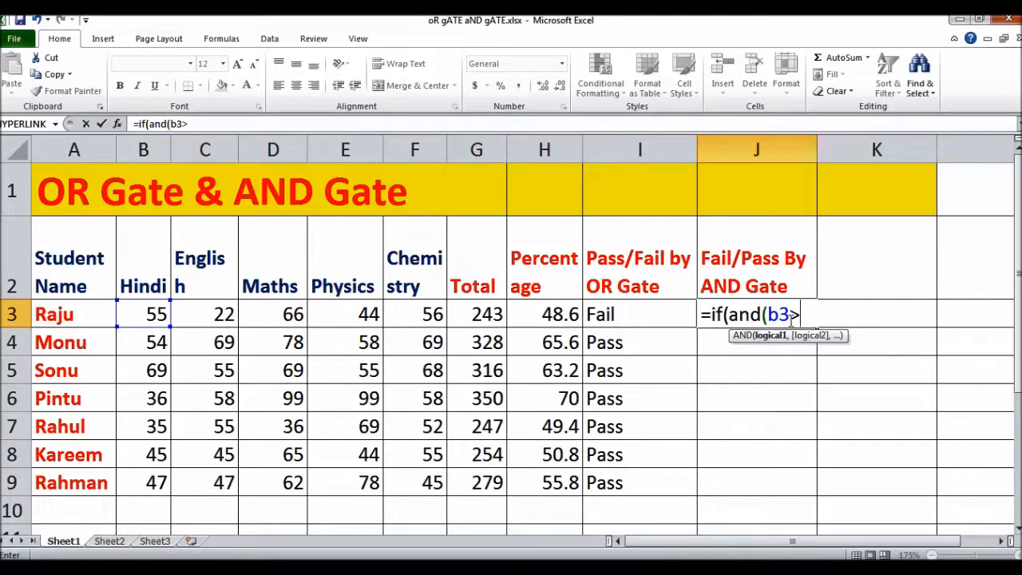
pyautogui.write('=33')
pyautogui.write(',')
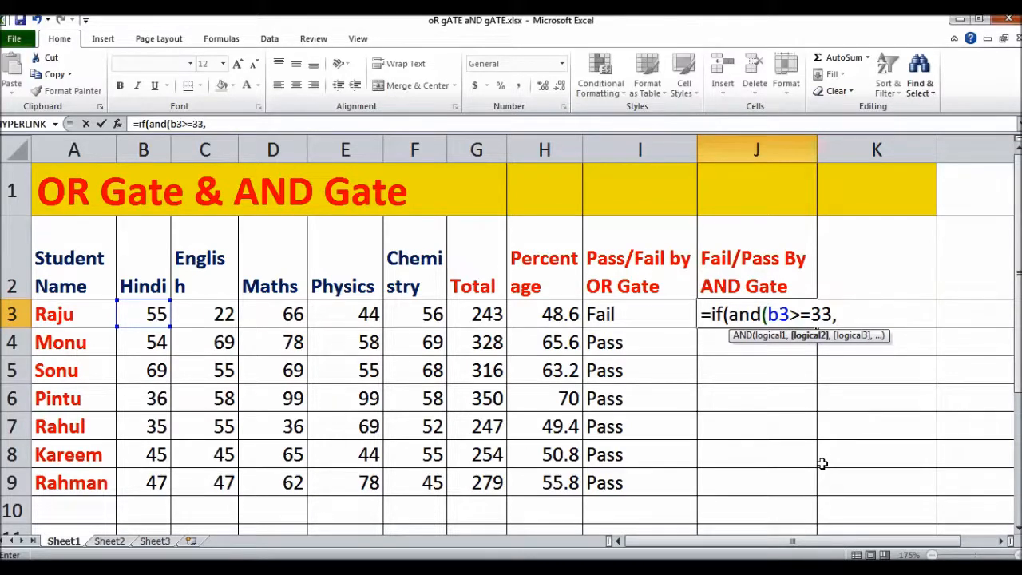
# Step: Add C3>=33 as the second condition of the AND test in J3
pyautogui.write('c3<')
pyautogui.write('33')
pyautogui.press('BackSpace')
pyautogui.press('BackSpace')
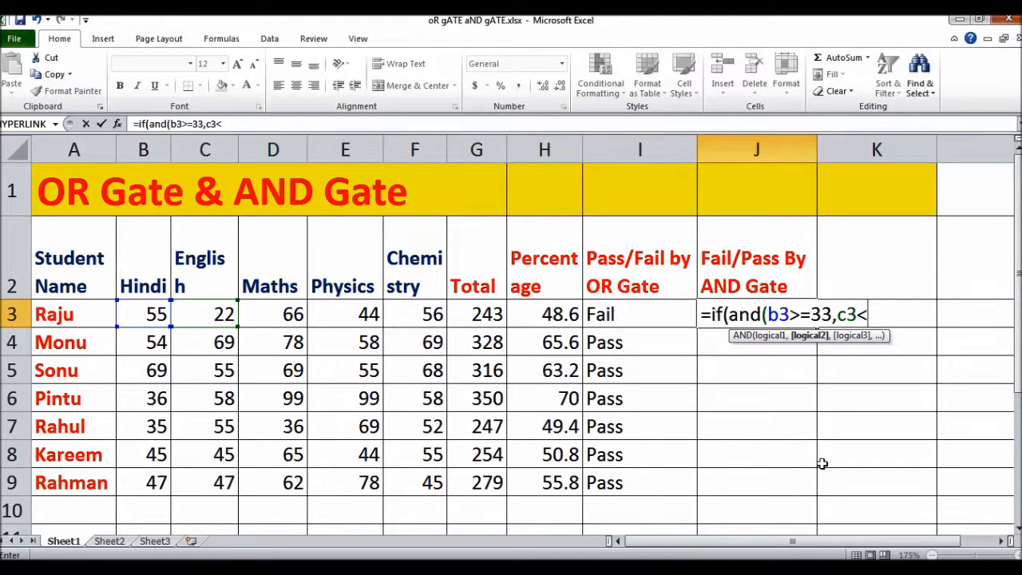
pyautogui.press('BackSpace')
pyautogui.write('<')
pyautogui.press('BackSpace')
pyautogui.write('>==')
pyautogui.press('BackSpace')
pyautogui.write('33,')
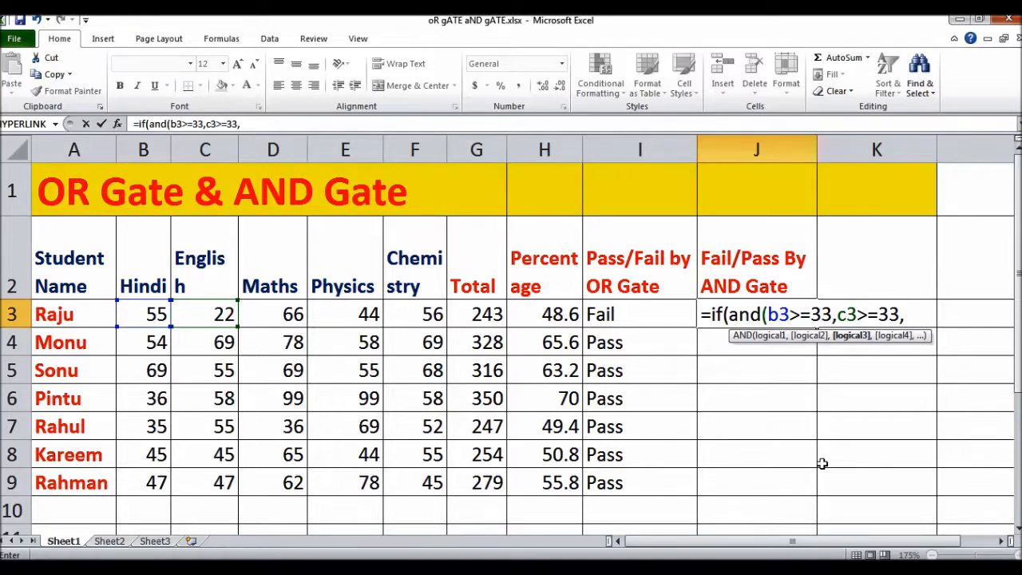
# Step: Add the conditions D3>=33, E3>33 and F3>33 to the AND test in J3
pyautogui.write('d3>=')
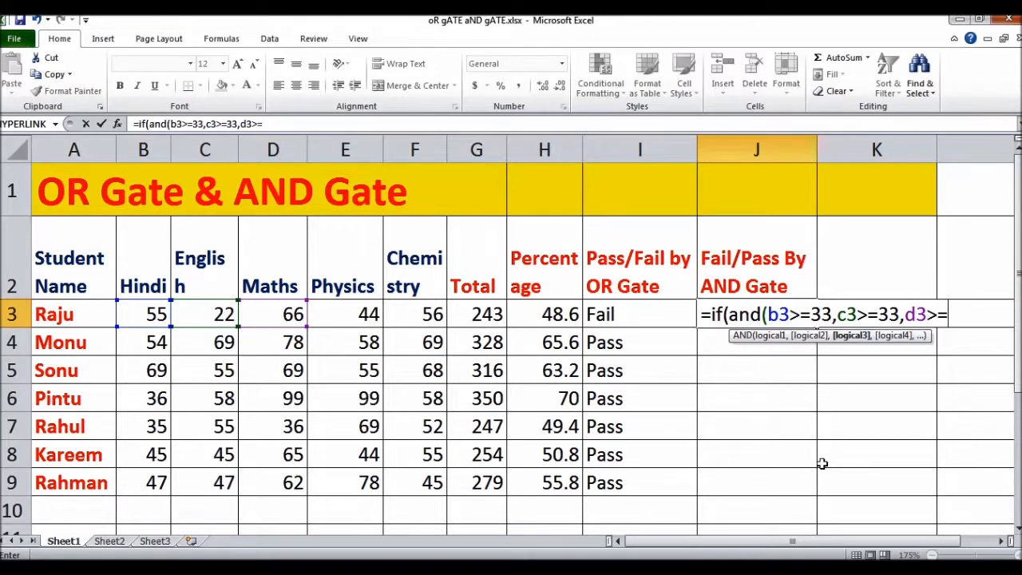
pyautogui.write('33,e')
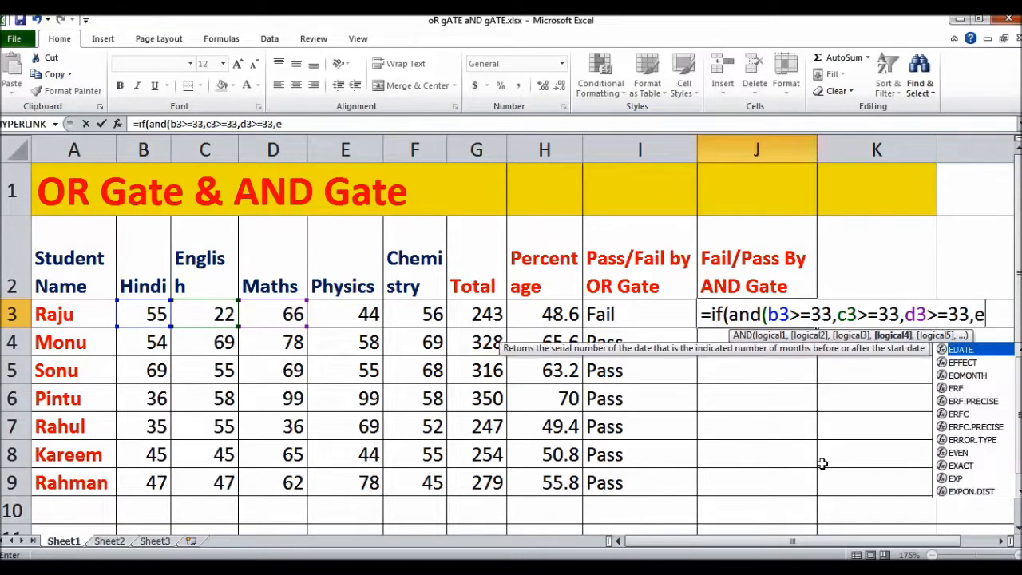
pyautogui.write('3')
pyautogui.write('>=33')
pyautogui.write(',')
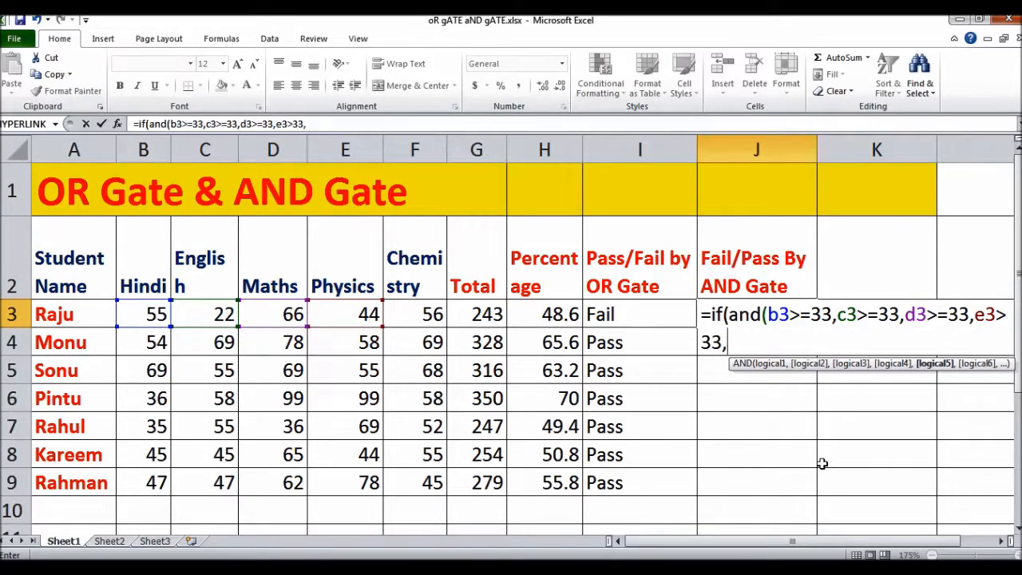
pyautogui.write('f3>33')
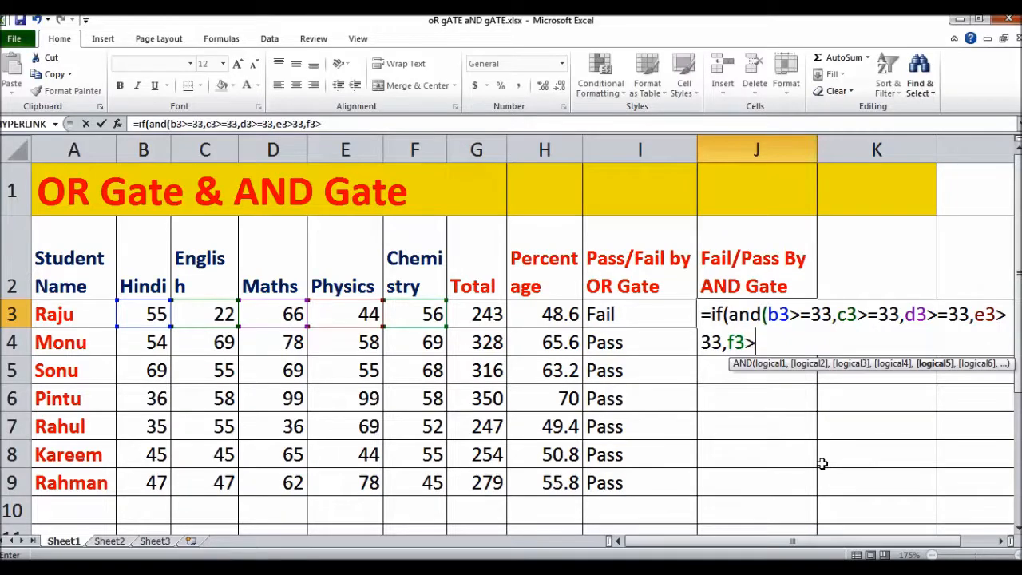
# Step: Complete the J3 formula with "Pass" as the value if true and "Fail" as the value if false
pyautogui.write('),"P')
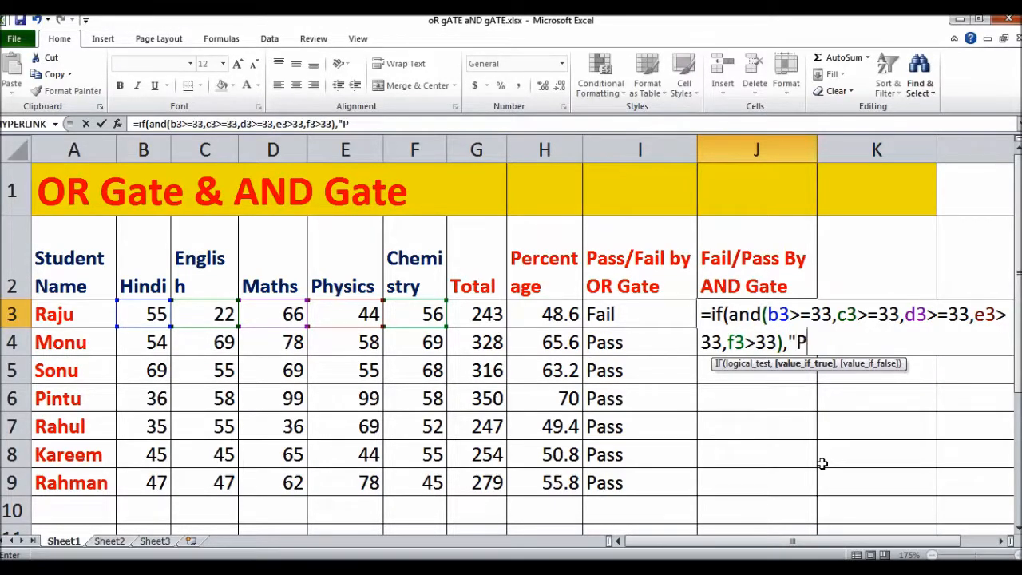
pyautogui.write('ass",')
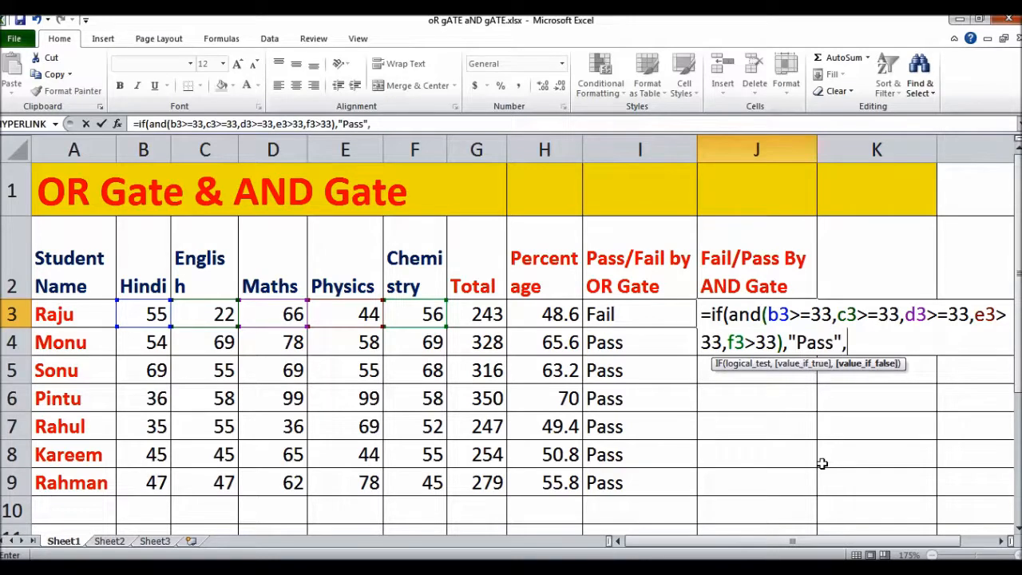
pyautogui.write('"Fail"')
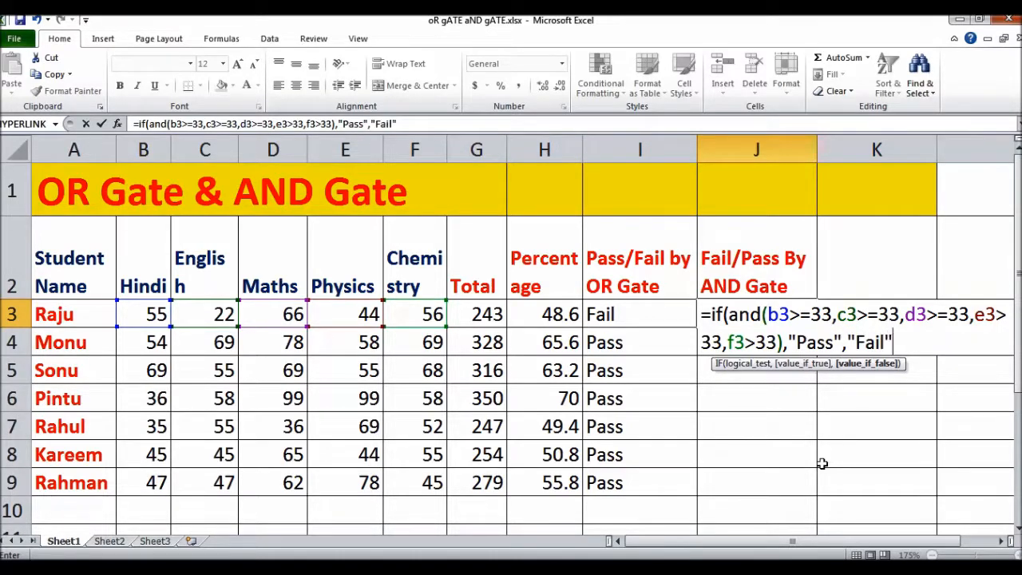
pyautogui.write(')')
pyautogui.press('Return')
pyautogui.press('Up')
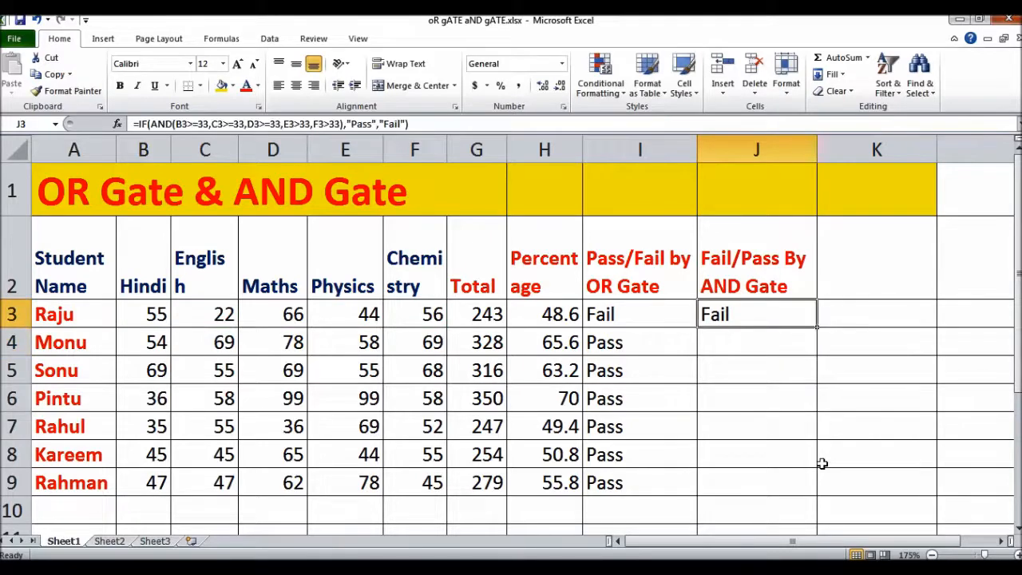
# Step: Correct the last two conditions of the AND test in J3 to E3>=33 and F3>=33
pyautogui.doubleClick(768, 314)
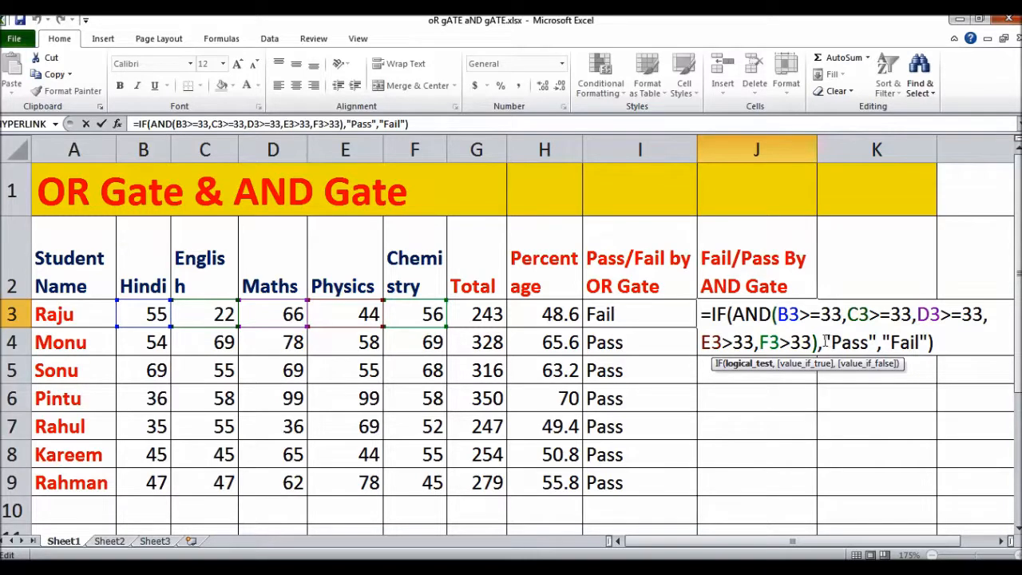
pyautogui.moveTo(827, 342); pyautogui.dragTo(924, 345)
pyautogui.click(933, 343)
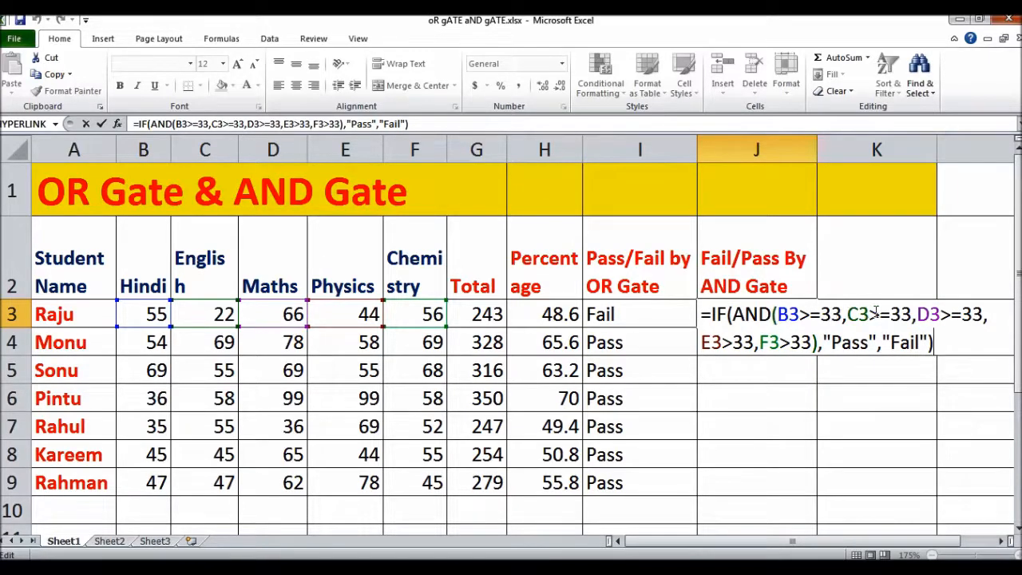
pyautogui.moveTo(776, 314); pyautogui.dragTo(831, 315)
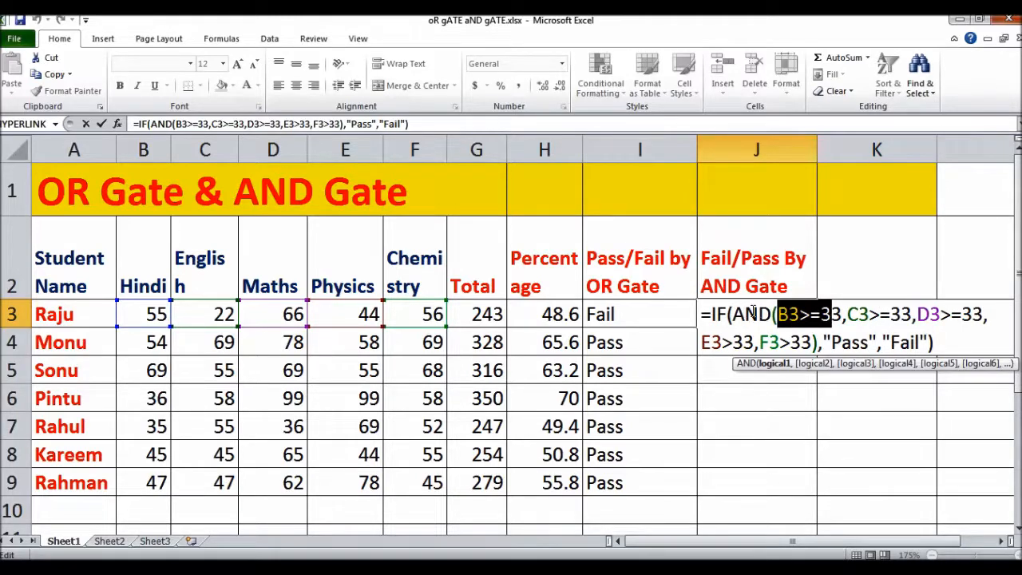
pyautogui.moveTo(847, 314); pyautogui.dragTo(985, 314)
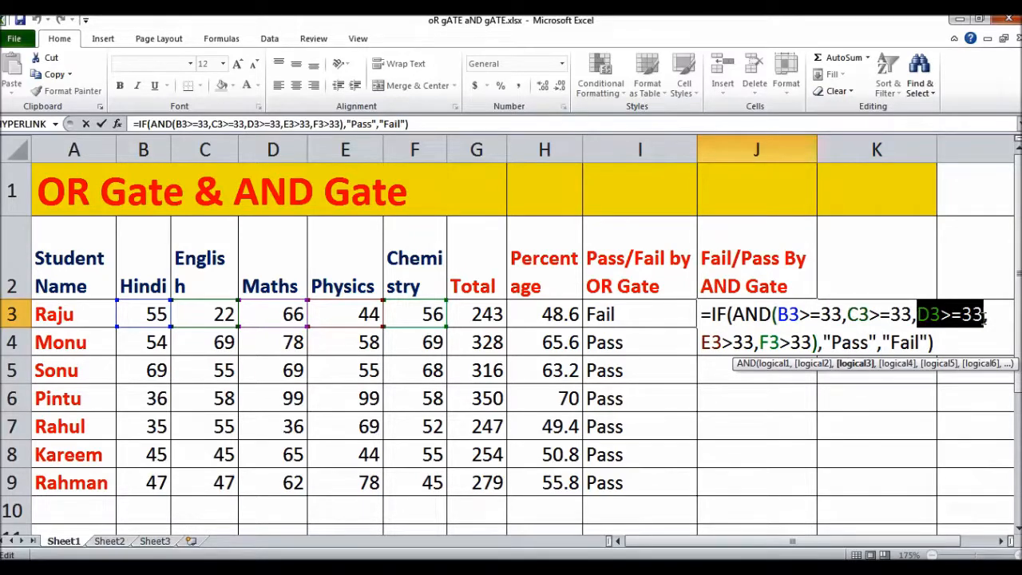
pyautogui.click(732, 342)
pyautogui.write('=')
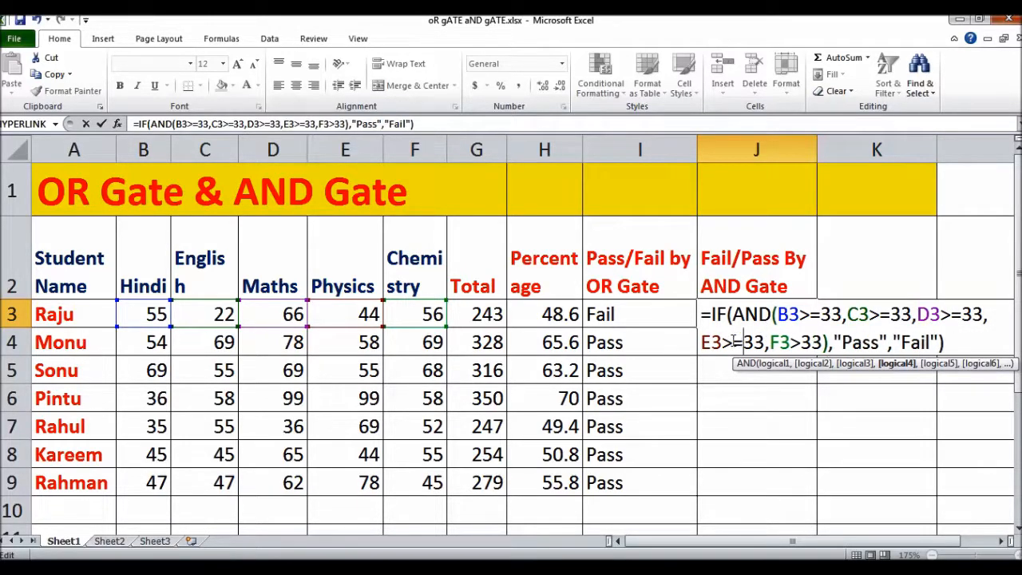
pyautogui.click(802, 343)
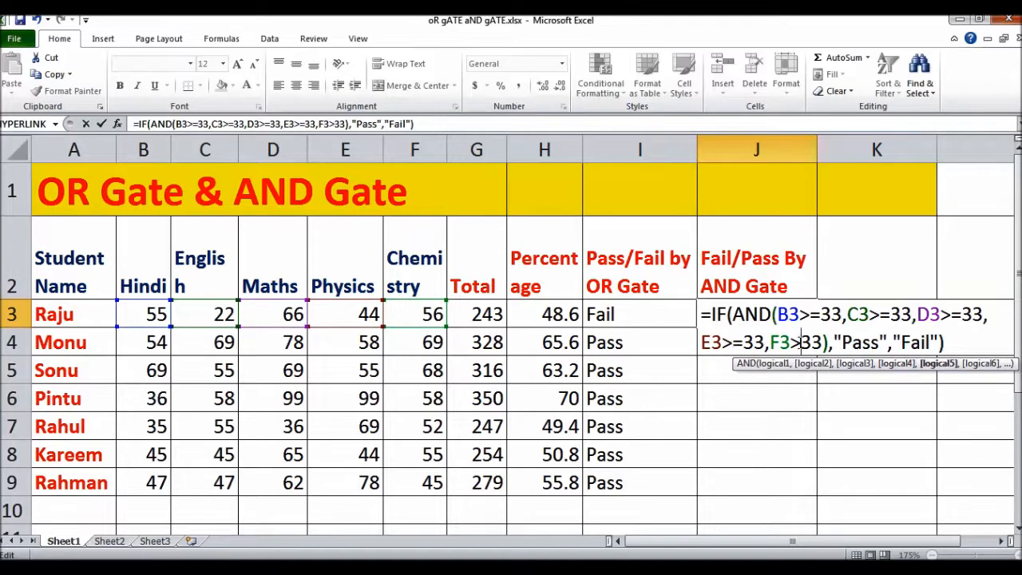
pyautogui.write('=')
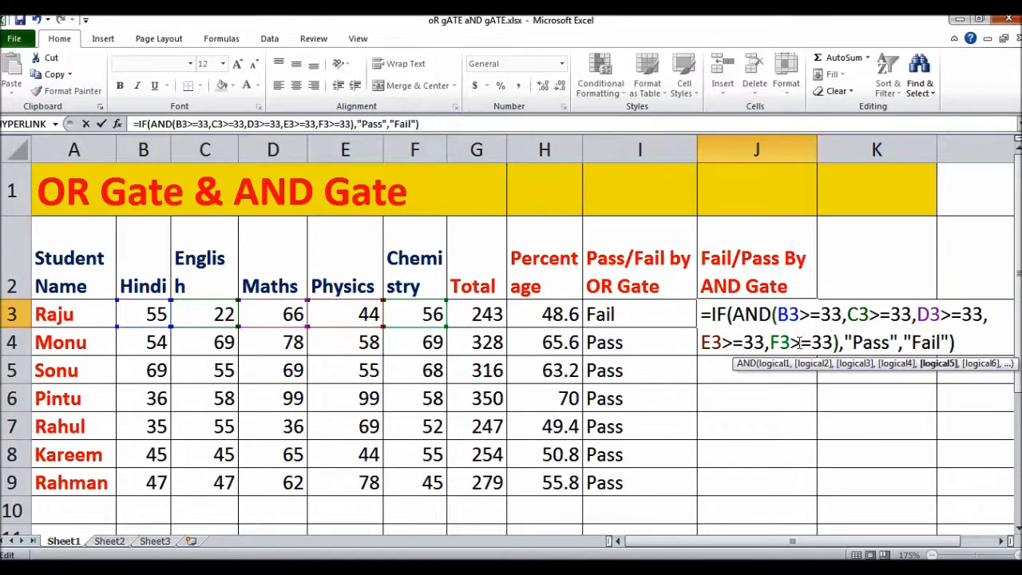
pyautogui.click(974, 341)
pyautogui.press('Return')
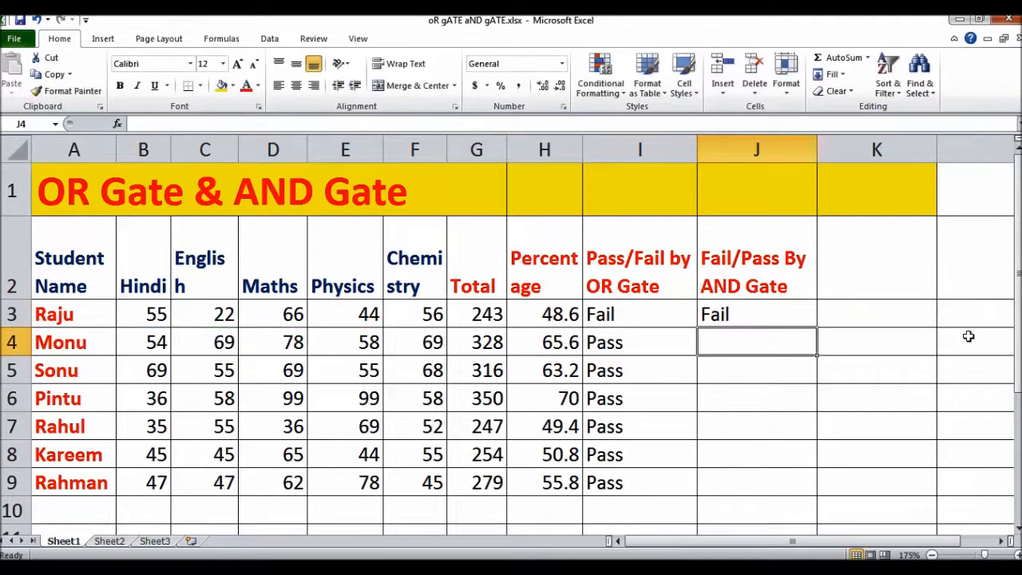
# Step: Set the English mark in C3 to 55 to test both pass/fail formulas
pyautogui.click(224, 317)
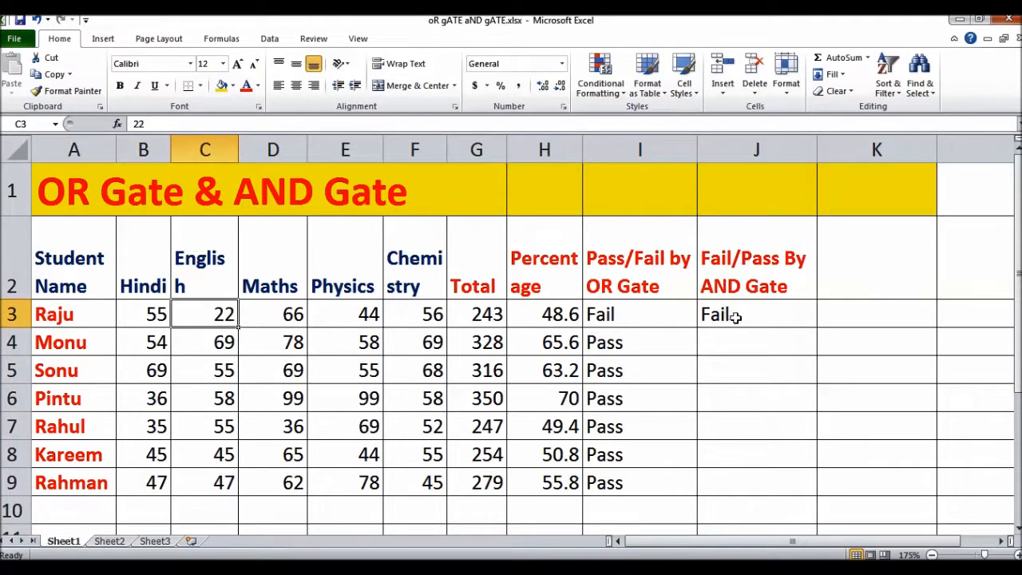
pyautogui.write('55')
pyautogui.press('Return')
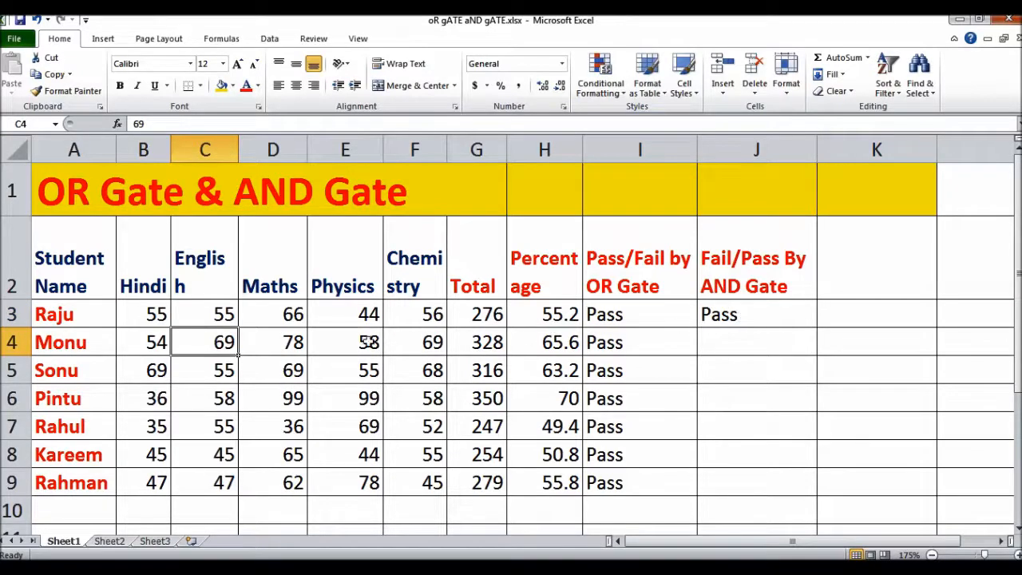
# Step: Set the English mark in C3 back to 22
pyautogui.click(219, 315)
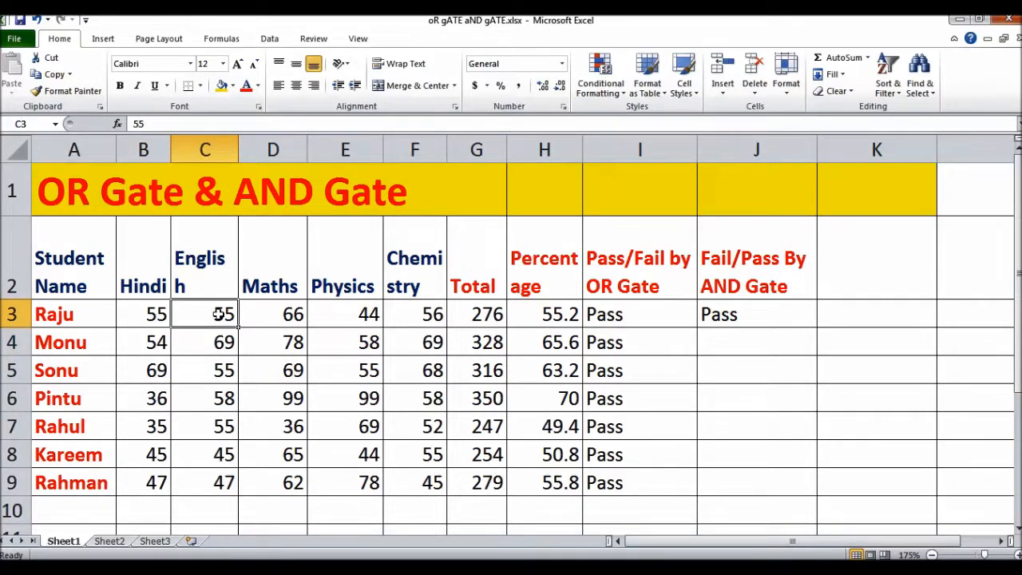
pyautogui.write('22')
pyautogui.press('Tab')
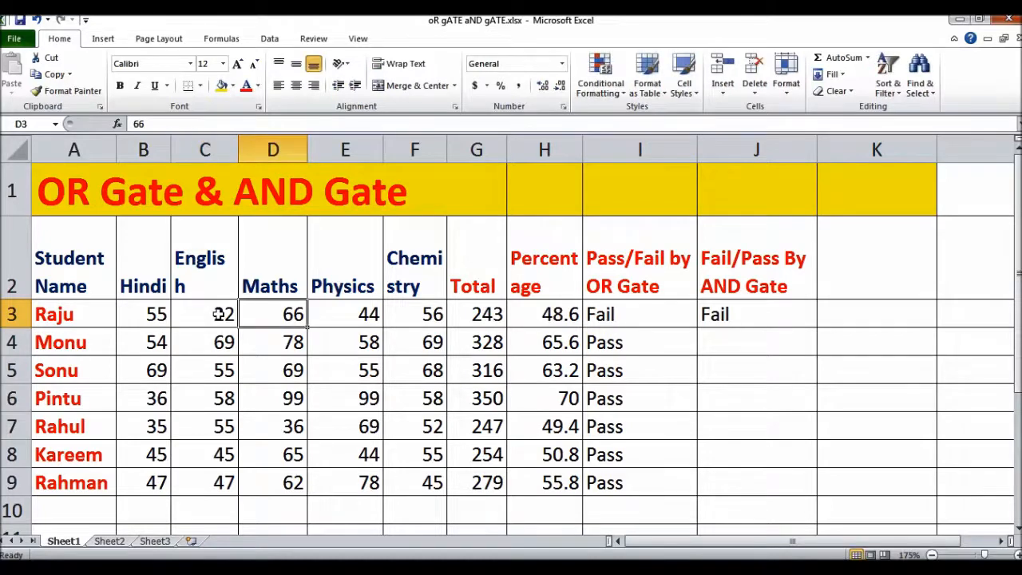
pyautogui.click(219, 314)
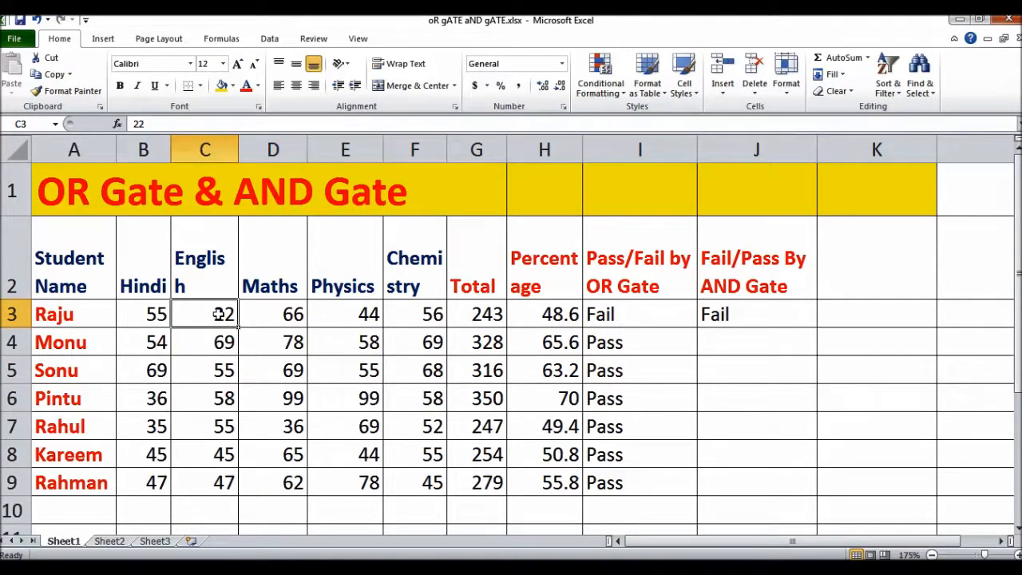
# Step: Compare the conditions and the true/false values of the AND formula in J3 with those of the OR formula in I3
pyautogui.click(756, 316)
pyautogui.doubleClick(751, 317)
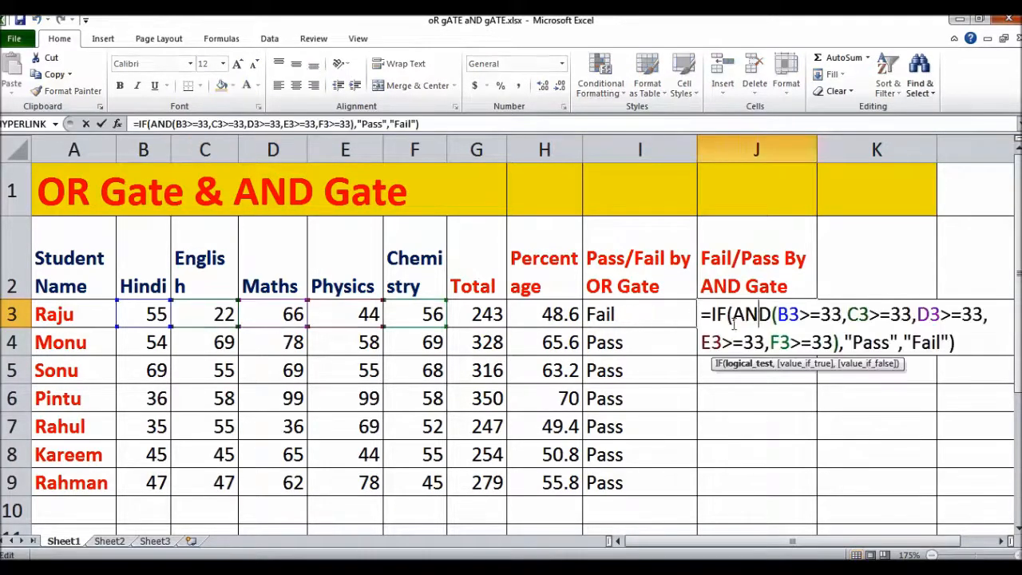
pyautogui.moveTo(890, 342); pyautogui.dragTo(855, 342)
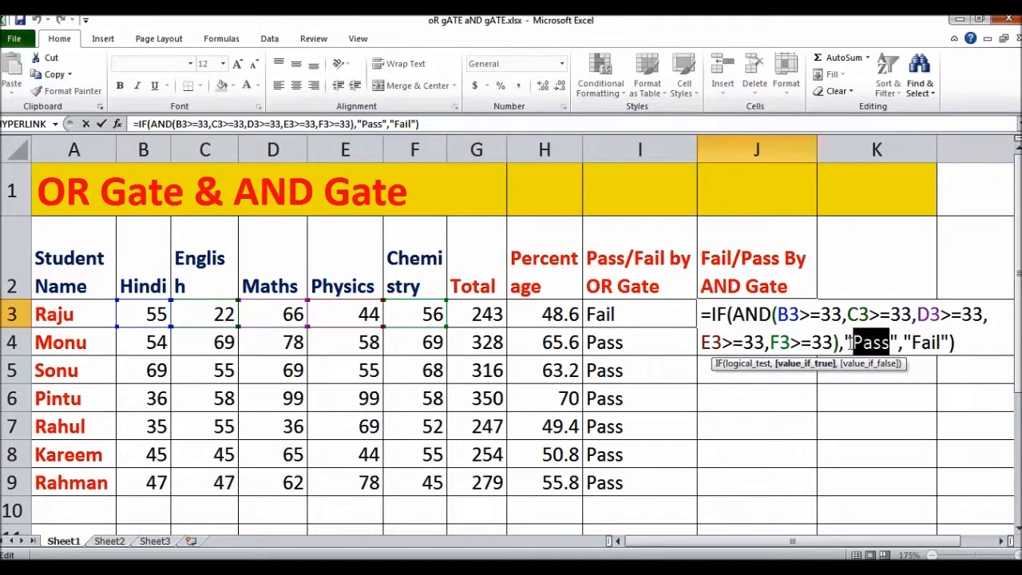
pyautogui.press('Escape')
pyautogui.doubleClick(663, 315)
pyautogui.moveTo(952, 315); pyautogui.dragTo(988, 315)
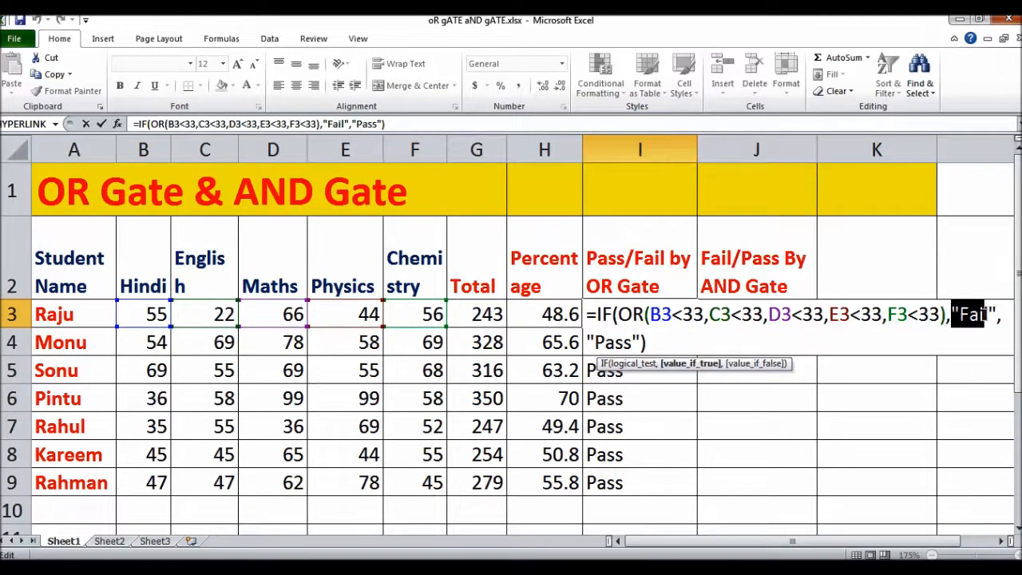
pyautogui.press('Escape')
pyautogui.click(715, 317)
pyautogui.doubleClick(722, 316)
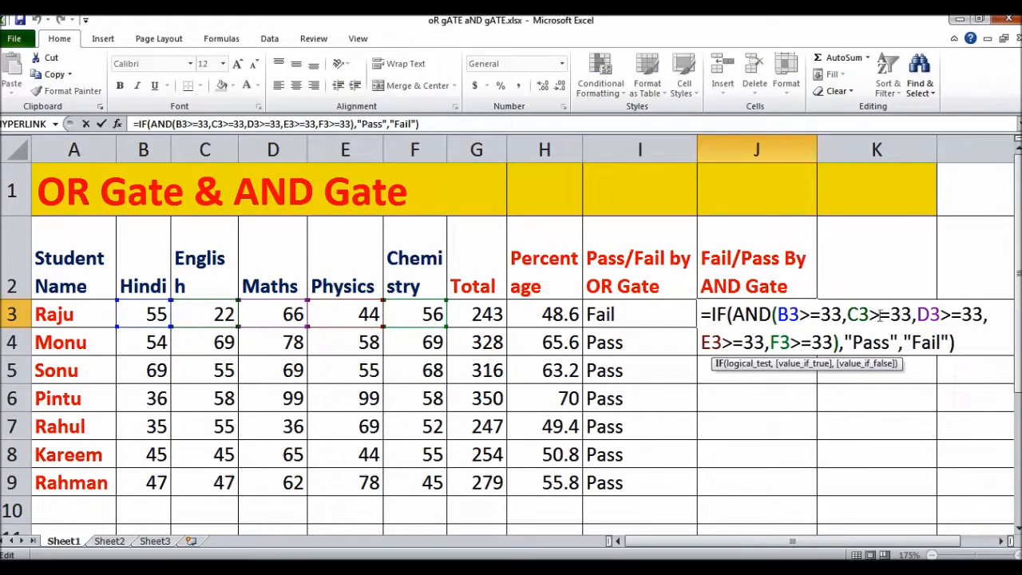
pyautogui.moveTo(773, 315); pyautogui.dragTo(835, 314)
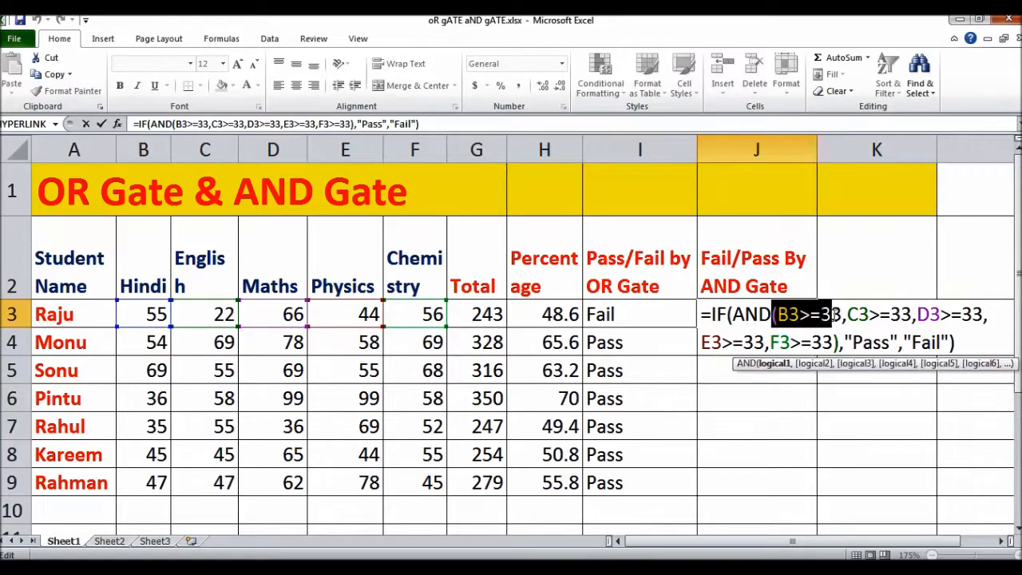
pyautogui.moveTo(851, 342); pyautogui.dragTo(893, 343)
pyautogui.press('Escape')
# Step: Fill the OR and AND formulas from I3:J3 down through row 9 for the remaining students
pyautogui.moveTo(663, 317); pyautogui.dragTo(717, 315)
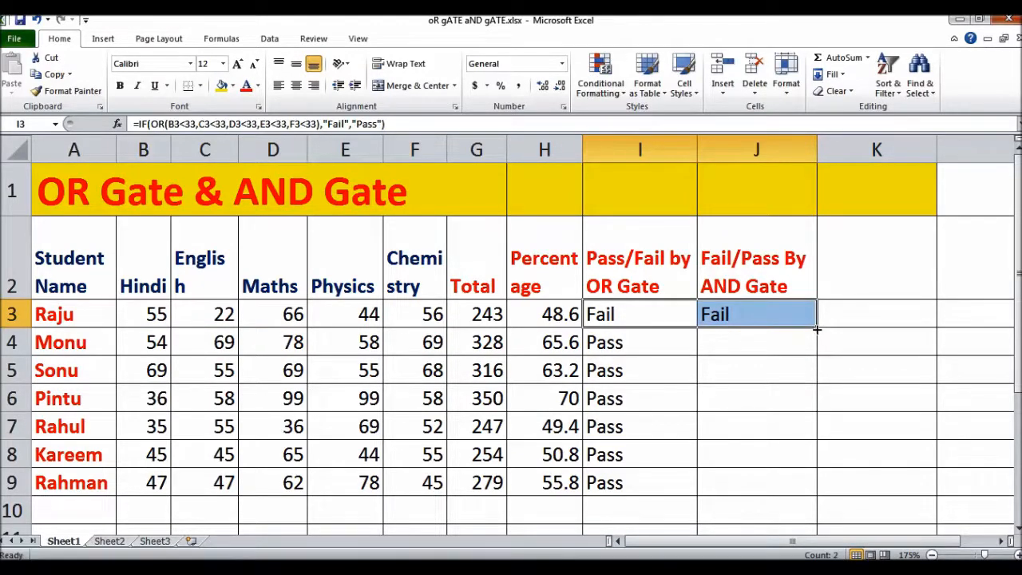
pyautogui.moveTo(818, 328); pyautogui.dragTo(817, 495)
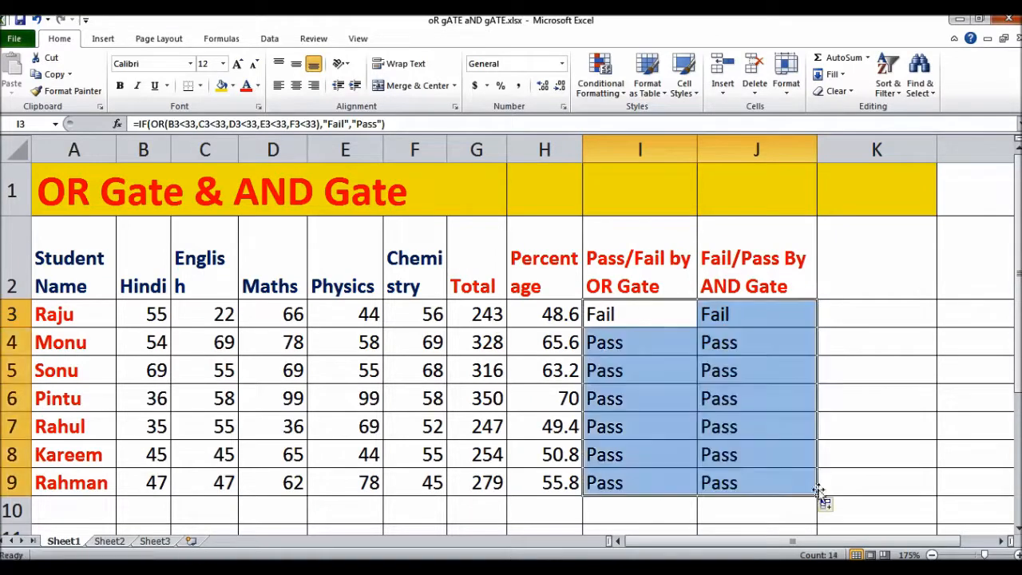
pyautogui.click(786, 509)
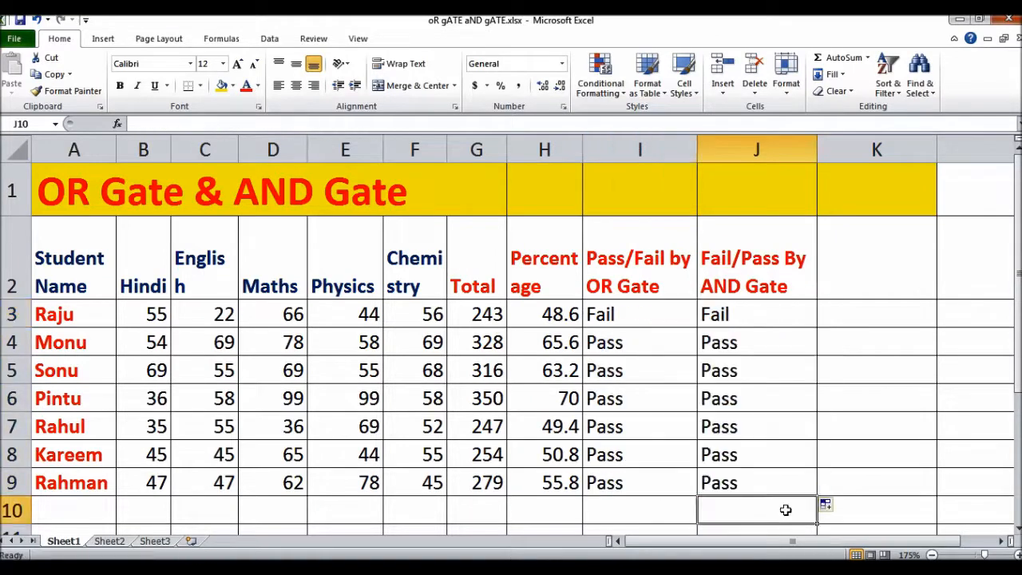
# Step: Review the OR formula in I3 and the AND formula in J3 once more without changing them
pyautogui.doubleClick(663, 317)
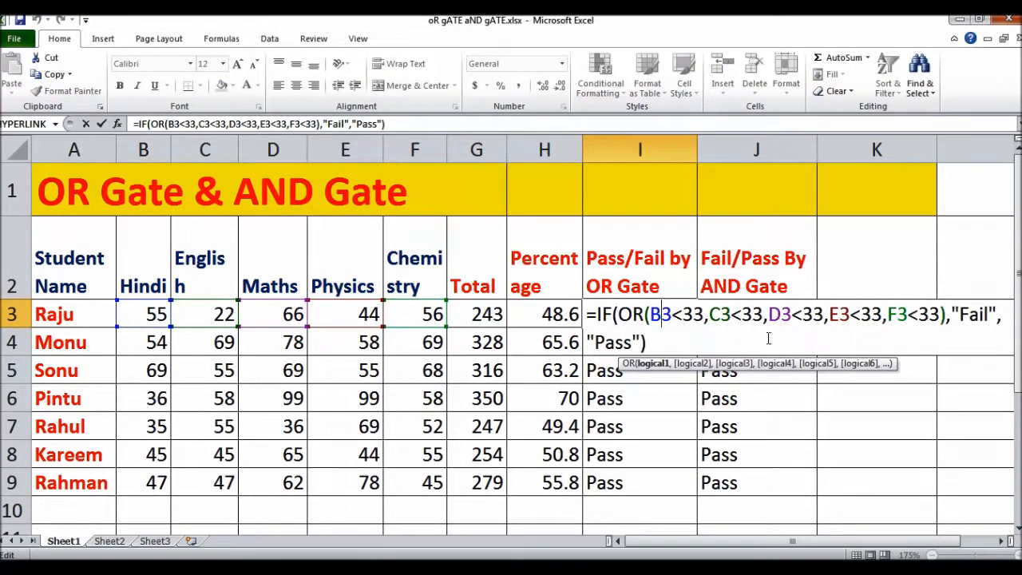
pyautogui.press('Escape')
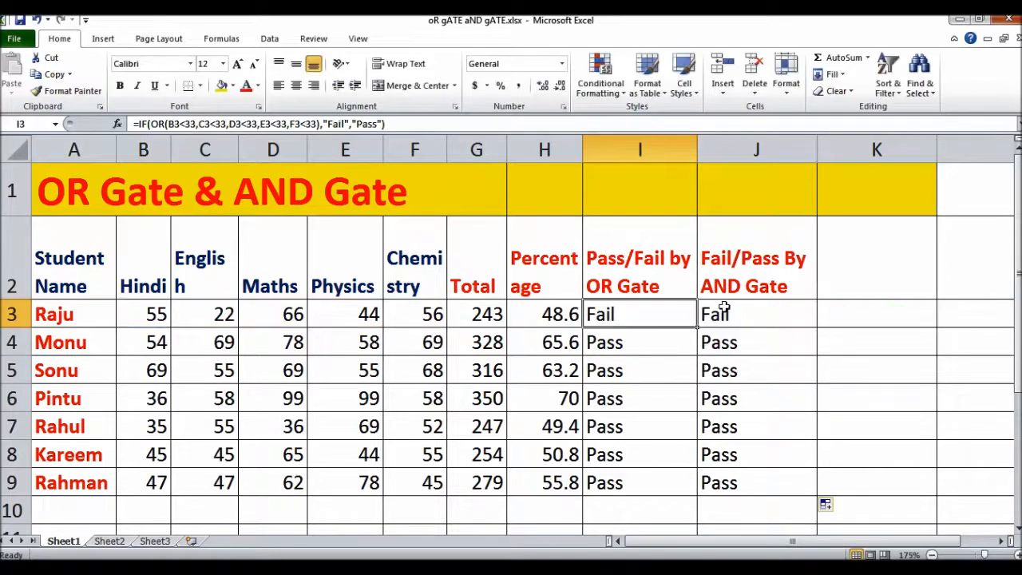
pyautogui.doubleClick(726, 308)
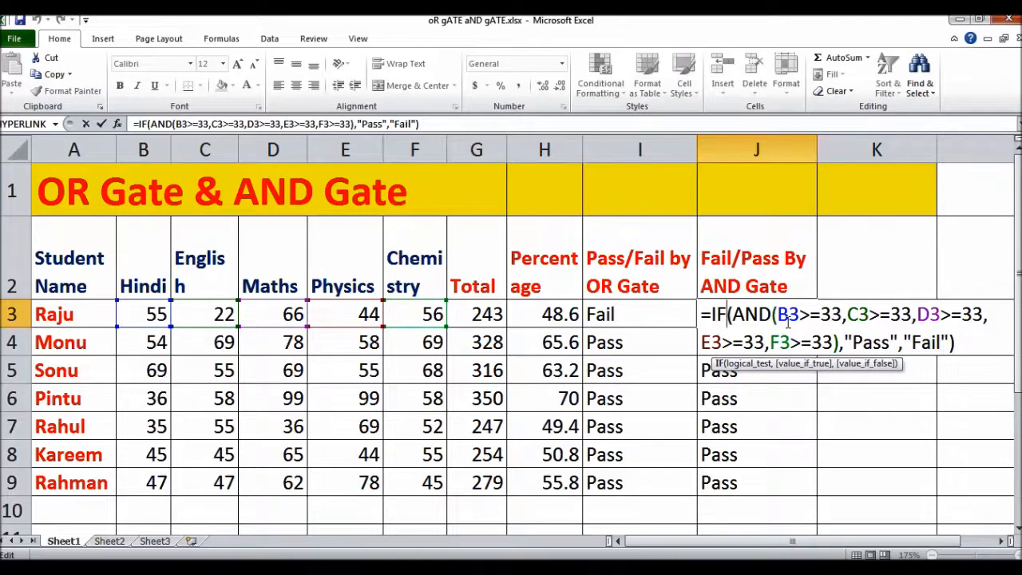
pyautogui.press('Escape')
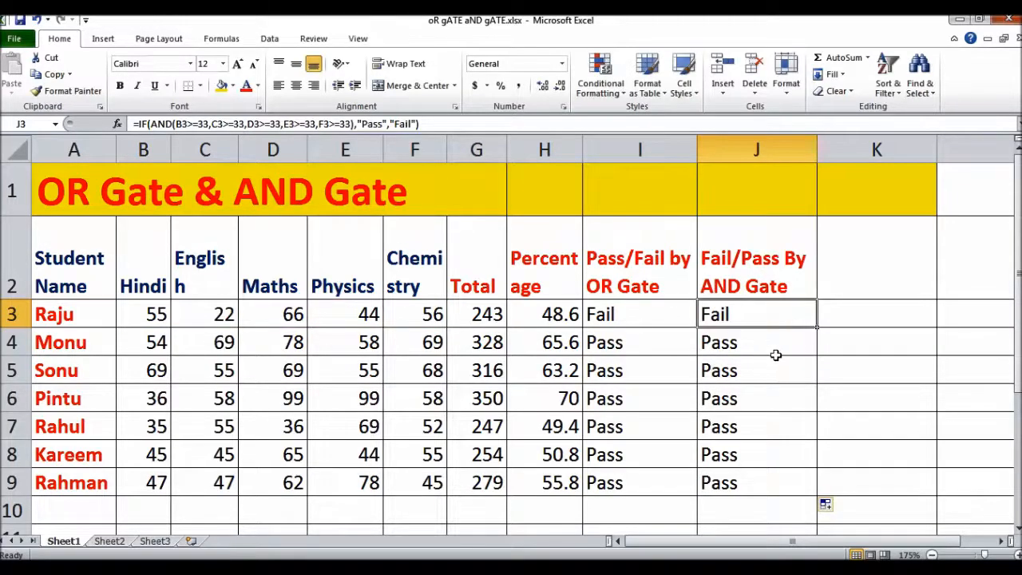